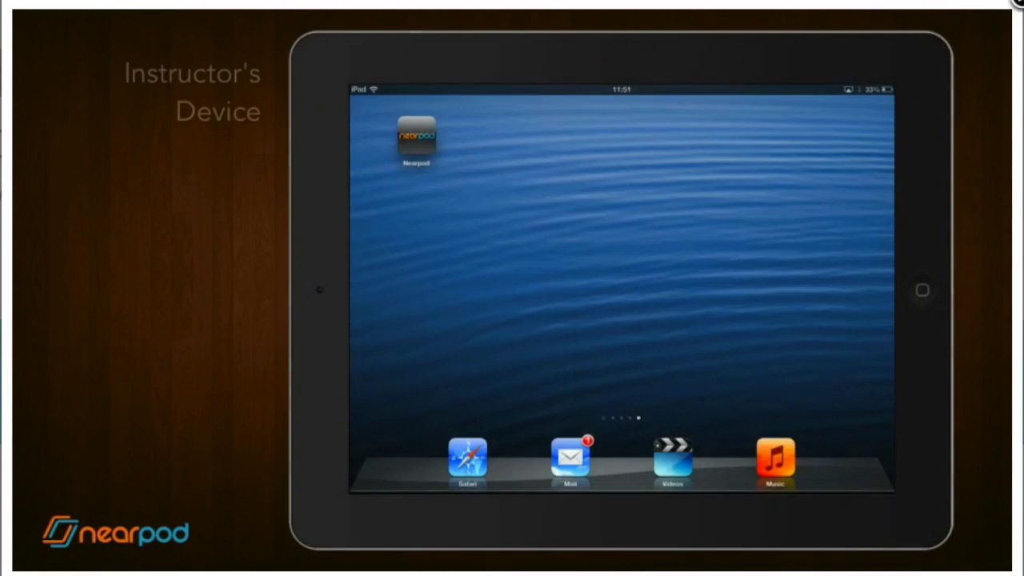
# Log in to the Nearpod teacher account on the iPad and preview the Tropical Cyclones lesson
pyautogui.click(416, 138)
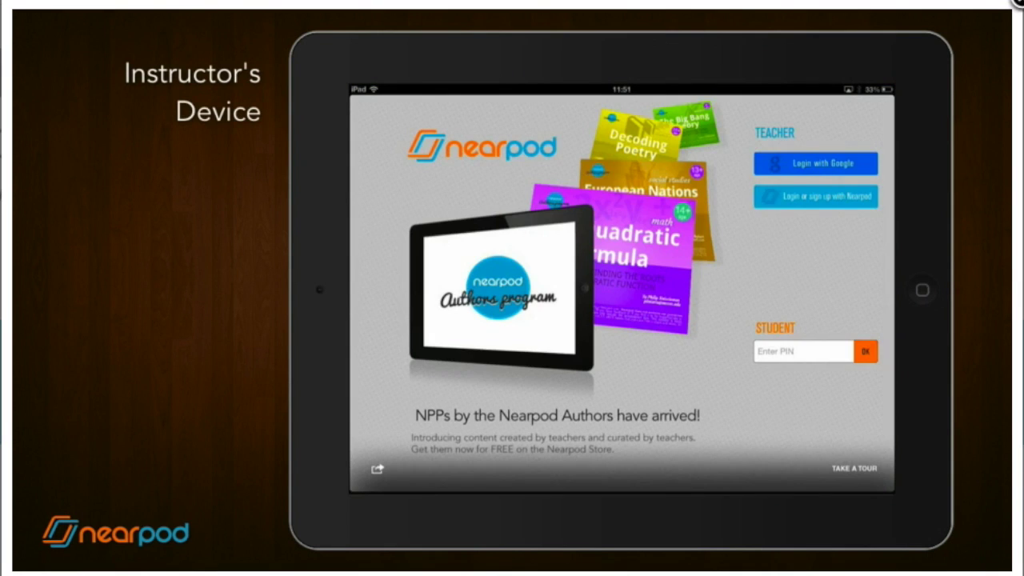
pyautogui.click(815, 196)
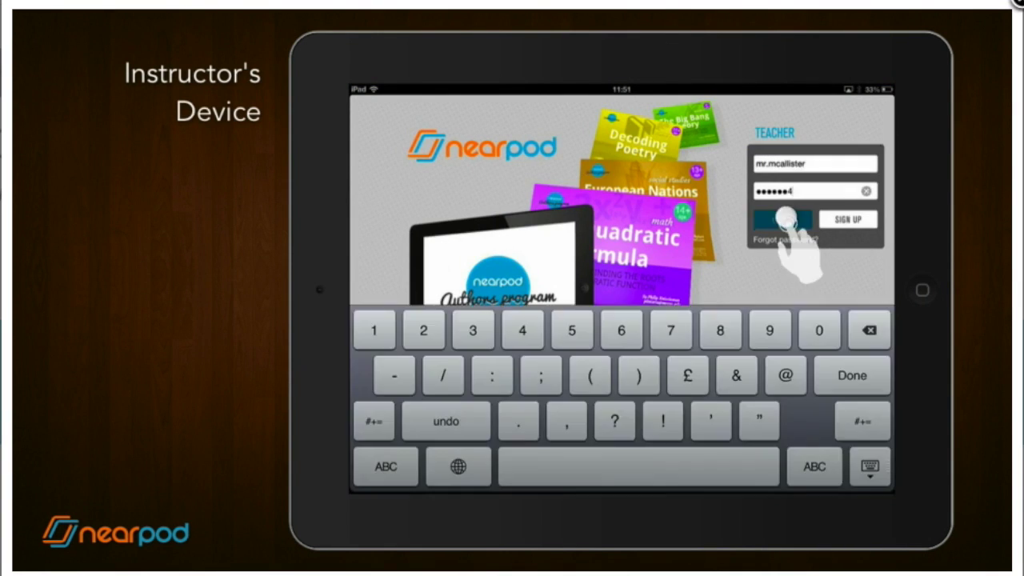
pyautogui.click(782, 219)
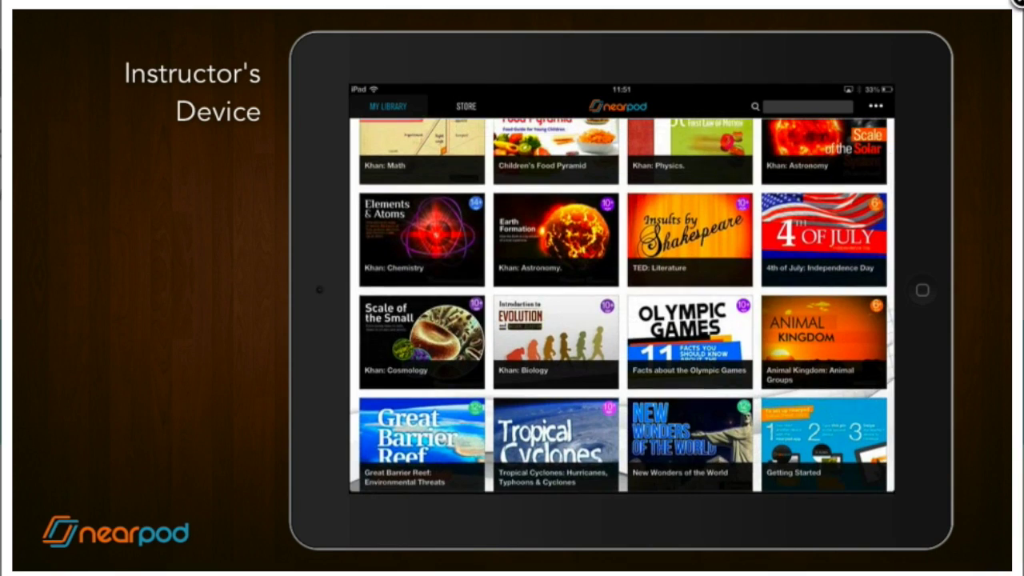
pyautogui.click(573, 424)
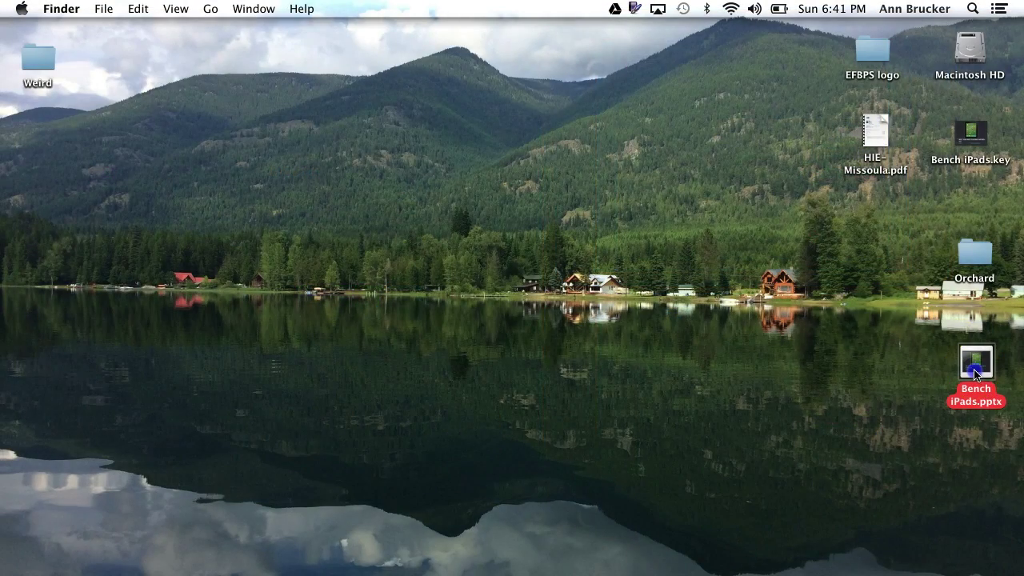
# Save every slide of Bench iPads.pptx as a separate JPEG picture on the Desktop
pyautogui.doubleClick(974, 367)
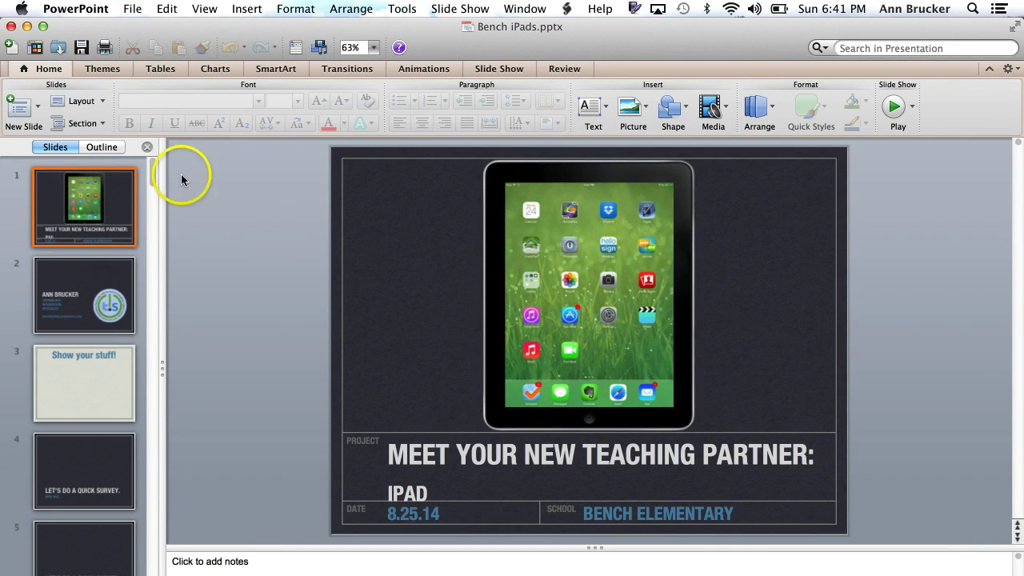
pyautogui.click(133, 10)
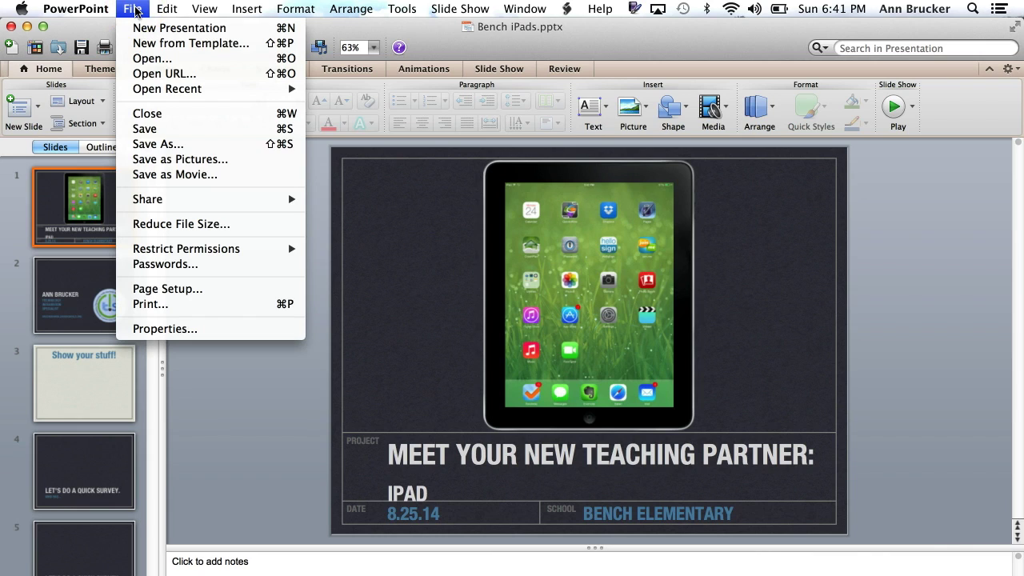
pyautogui.click(158, 164)
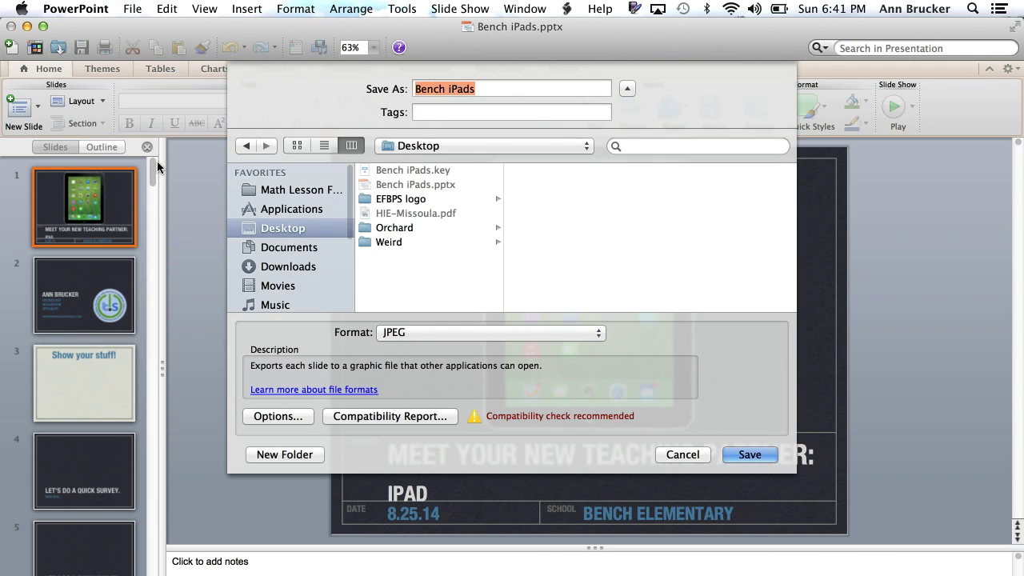
pyautogui.click(425, 332)
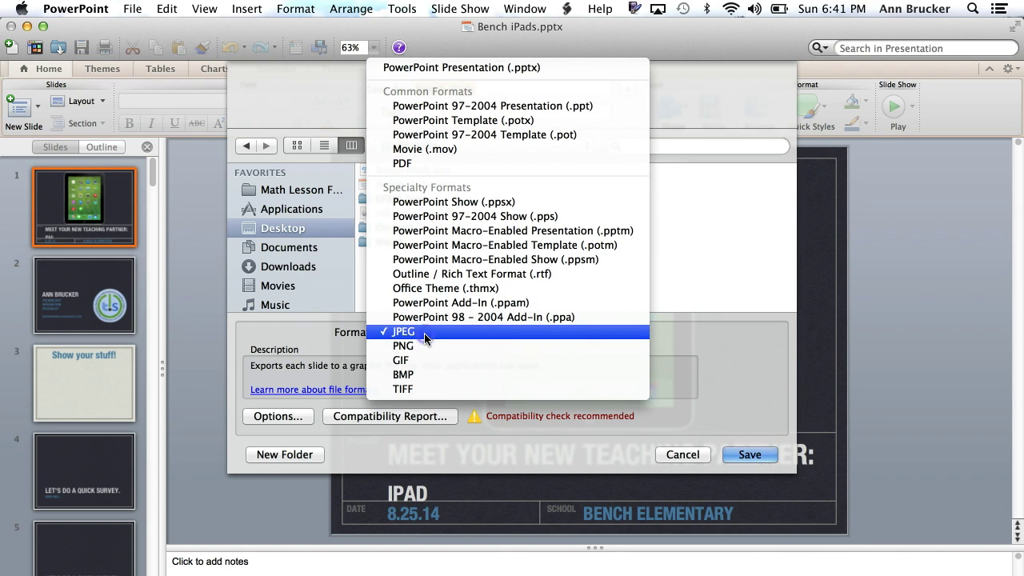
pyautogui.click(425, 333)
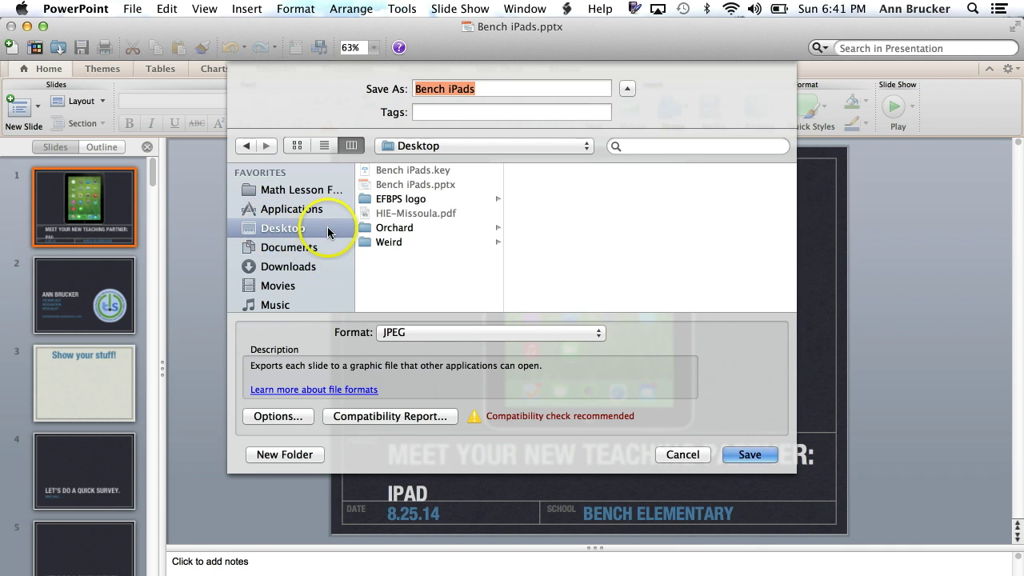
pyautogui.click(749, 453)
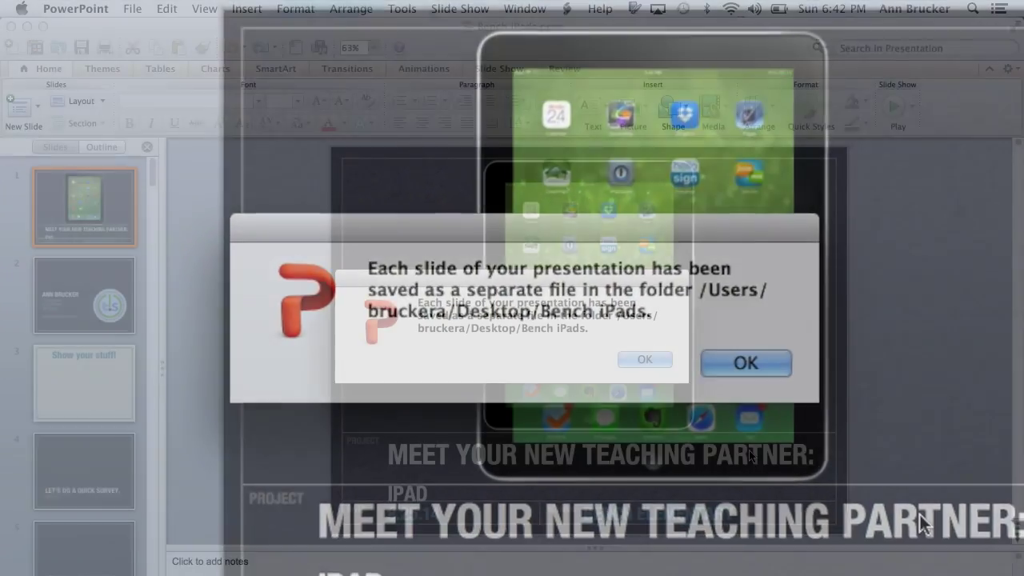
pyautogui.click(724, 361)
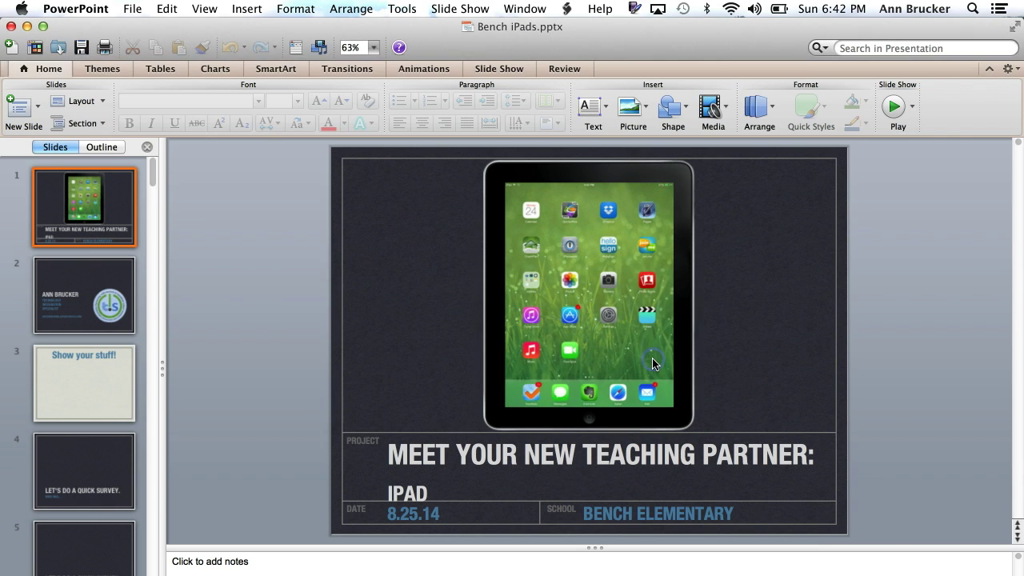
# Hide PowerPoint, open the Desktop's Bench iPads folder, and check its Slide01–Slide45 JPEGs
pyautogui.press('super+q')
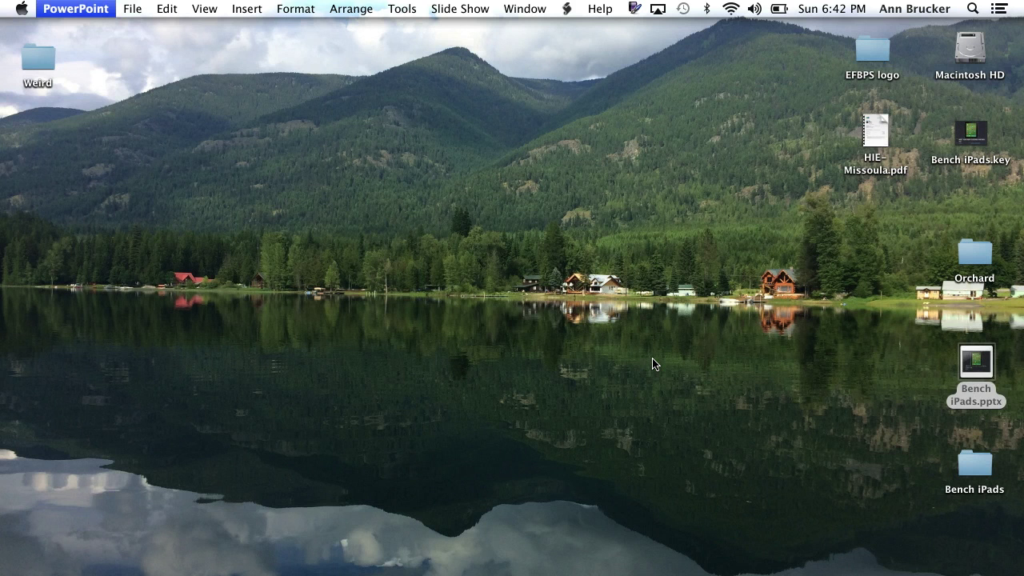
pyautogui.click(973, 470)
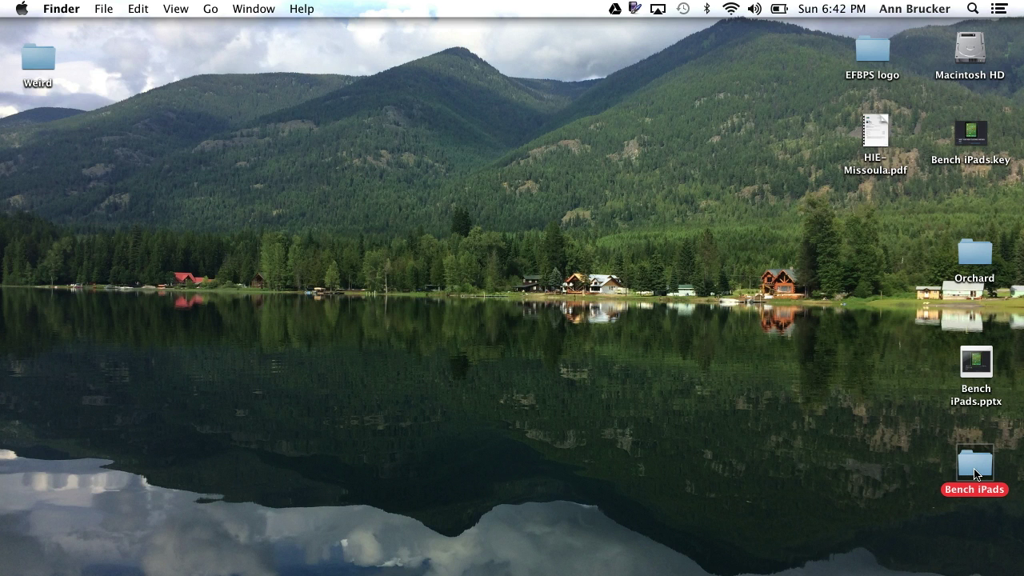
pyautogui.doubleClick(975, 473)
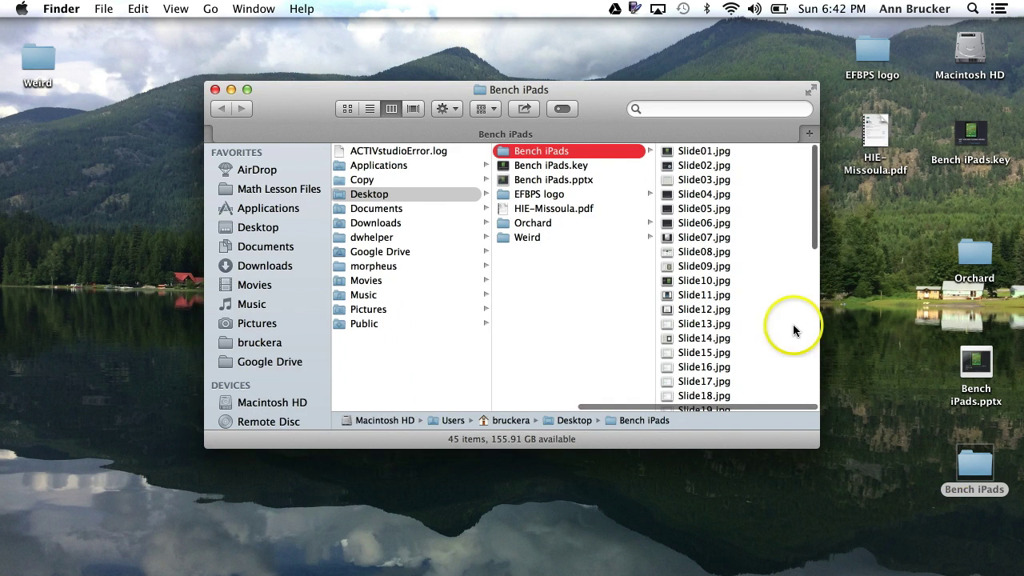
pyautogui.scroll(-10, 721, 327)
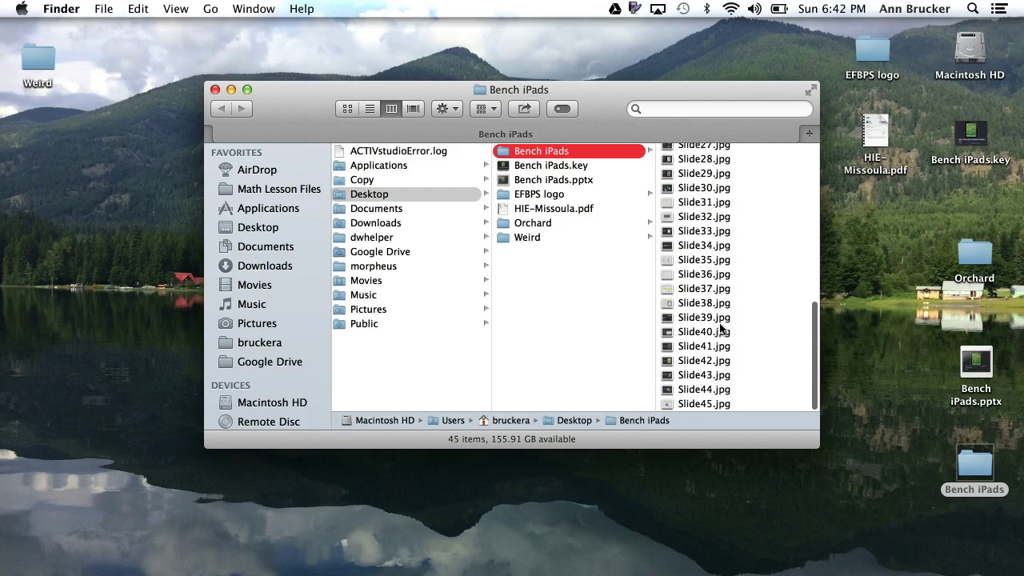
pyautogui.scroll(10, 721, 327)
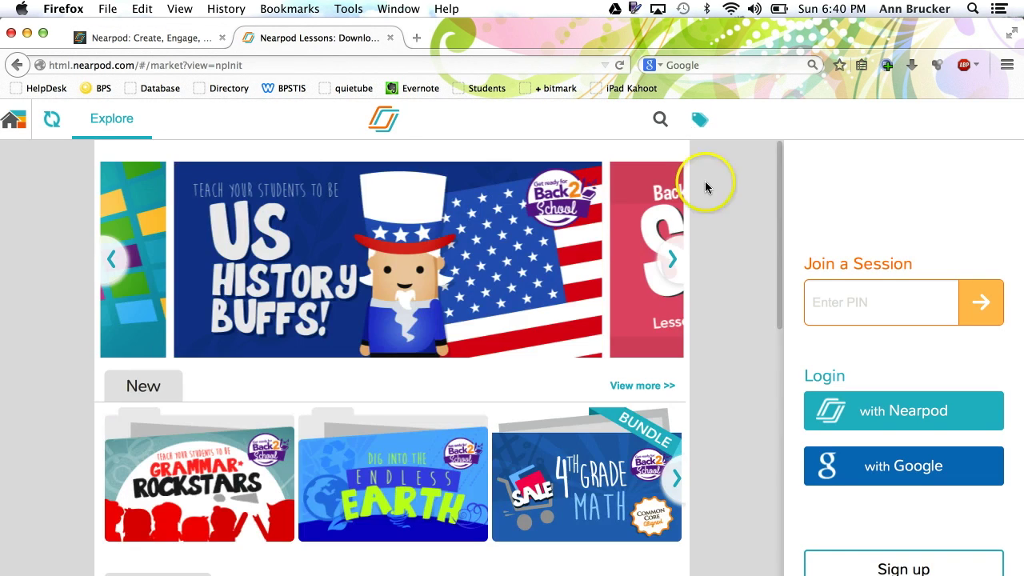
# Browse Nearpod's Explore page, then log in with the school Google account and choose Create
pyautogui.scroll(-3, 484, 440)
pyautogui.scroll(-7, 486, 444)
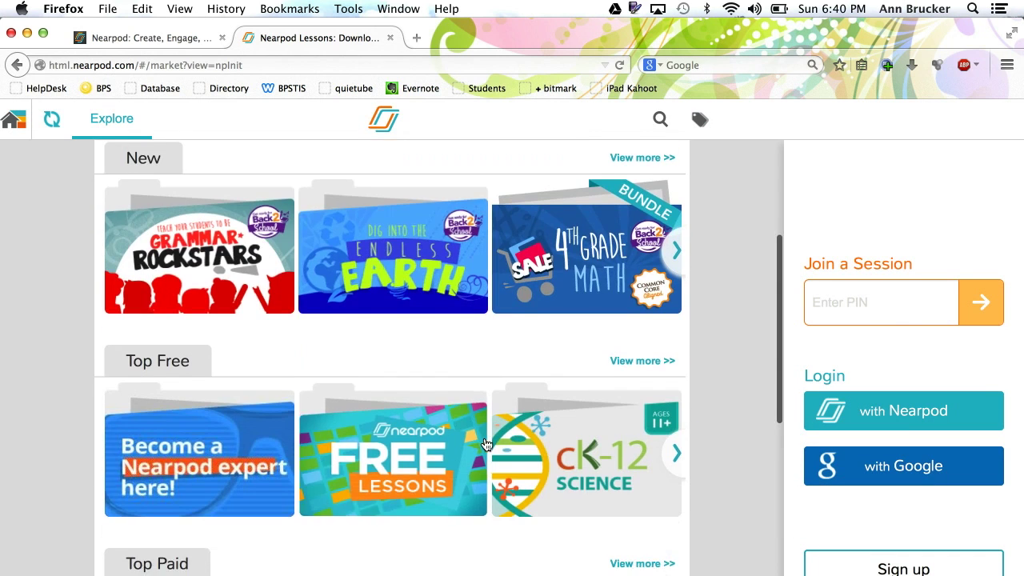
pyautogui.scroll(-7, 486, 444)
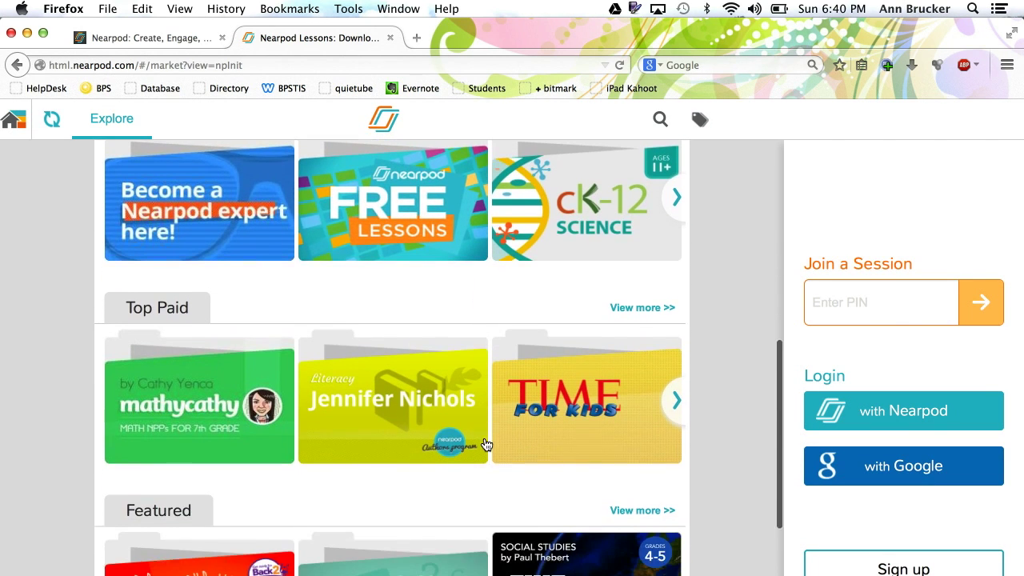
pyautogui.scroll(-2, 483, 445)
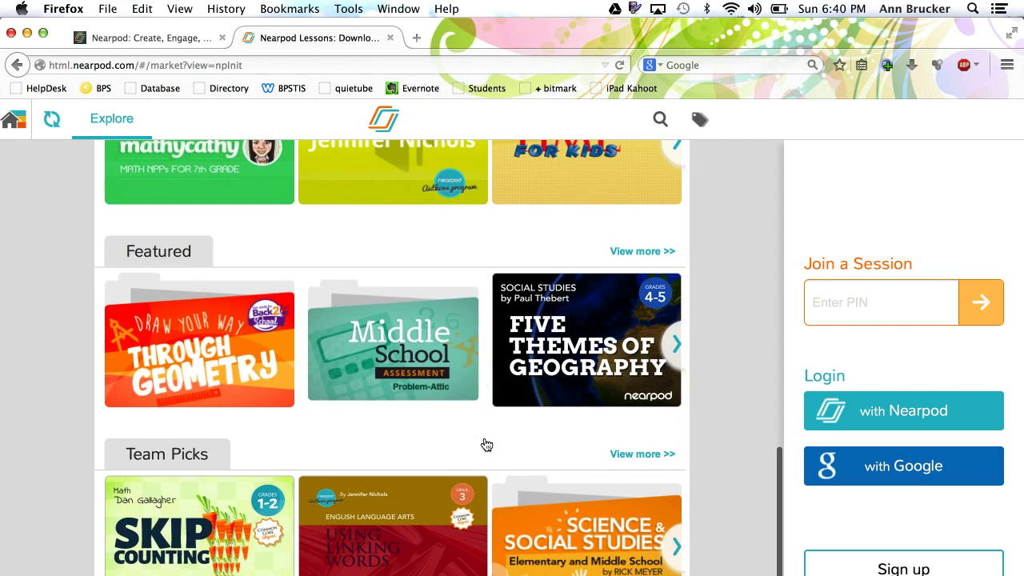
pyautogui.scroll(15, 481, 445)
pyautogui.click(552, 465)
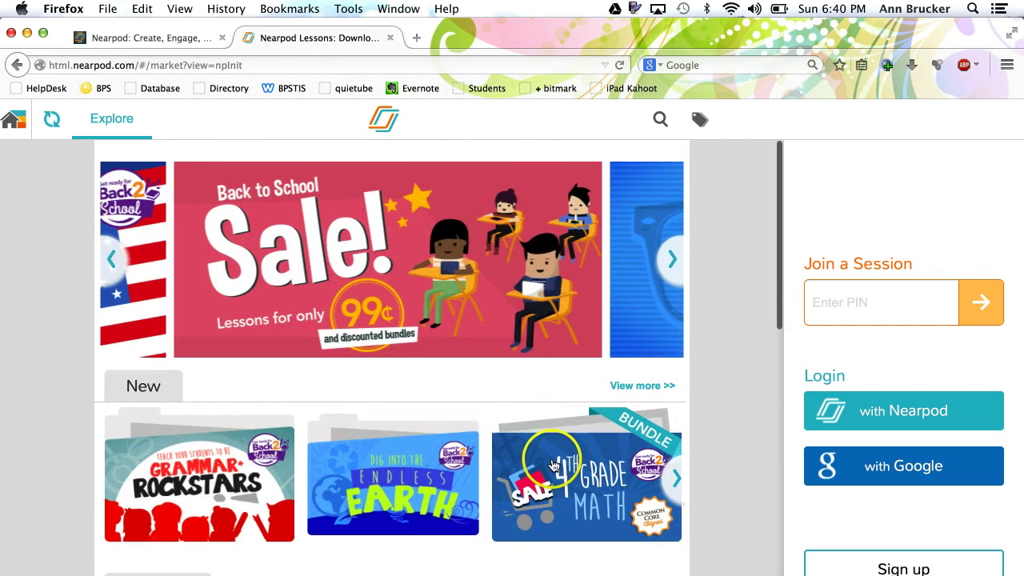
pyautogui.click(921, 465)
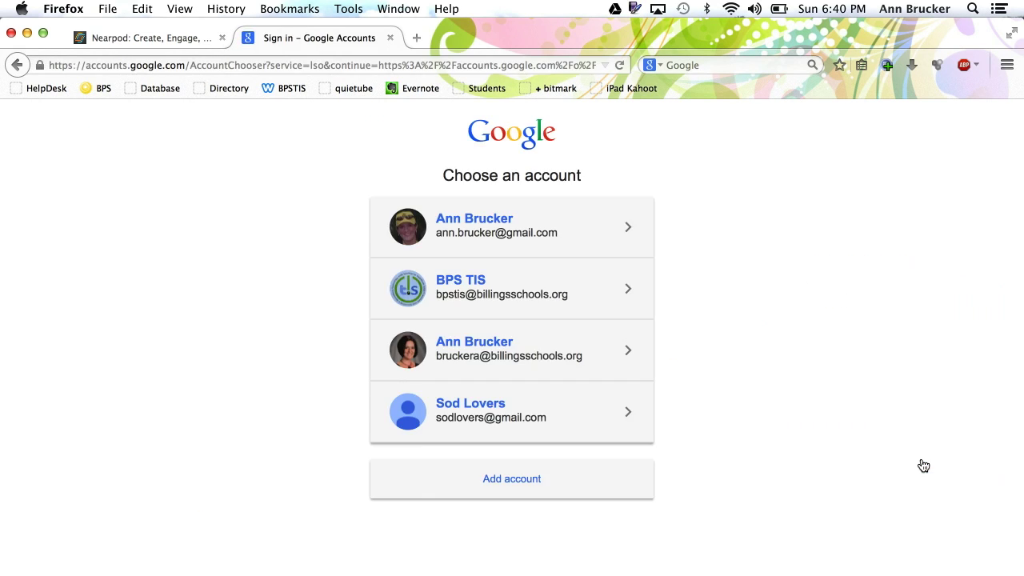
pyautogui.click(487, 352)
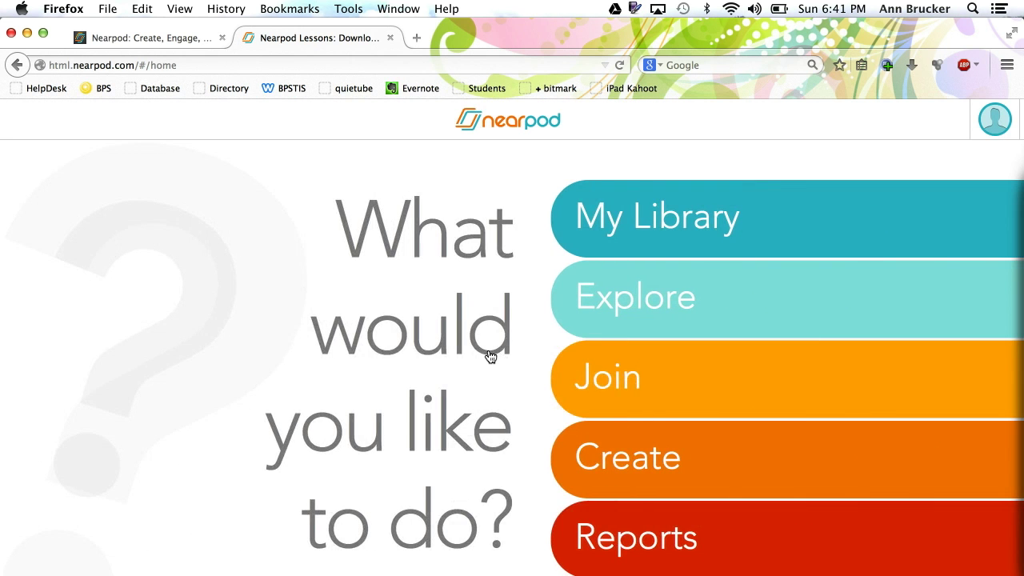
pyautogui.click(694, 467)
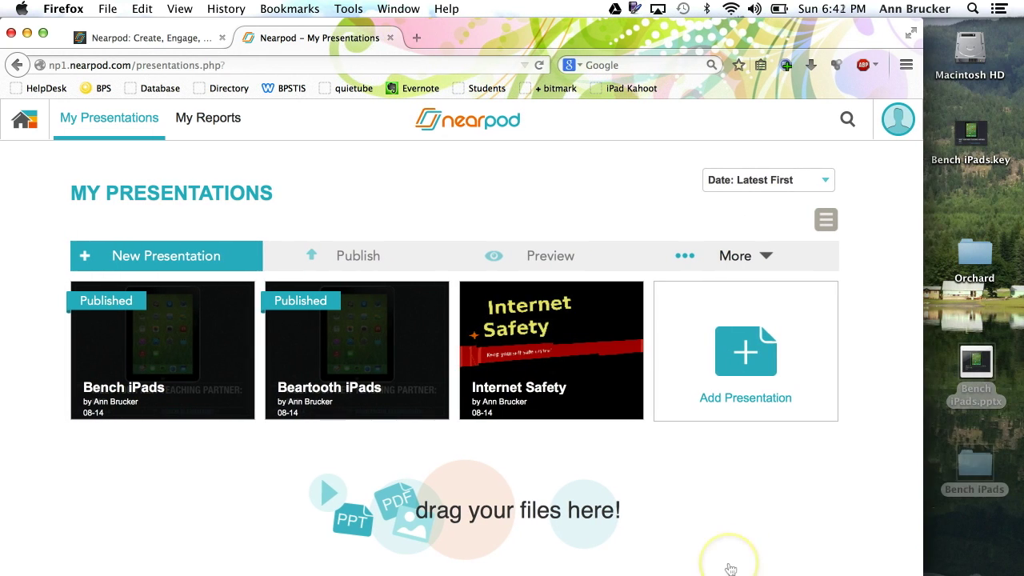
# Open the Bench iPads folder on the Desktop
pyautogui.click(989, 473)
pyautogui.doubleClick(971, 464)
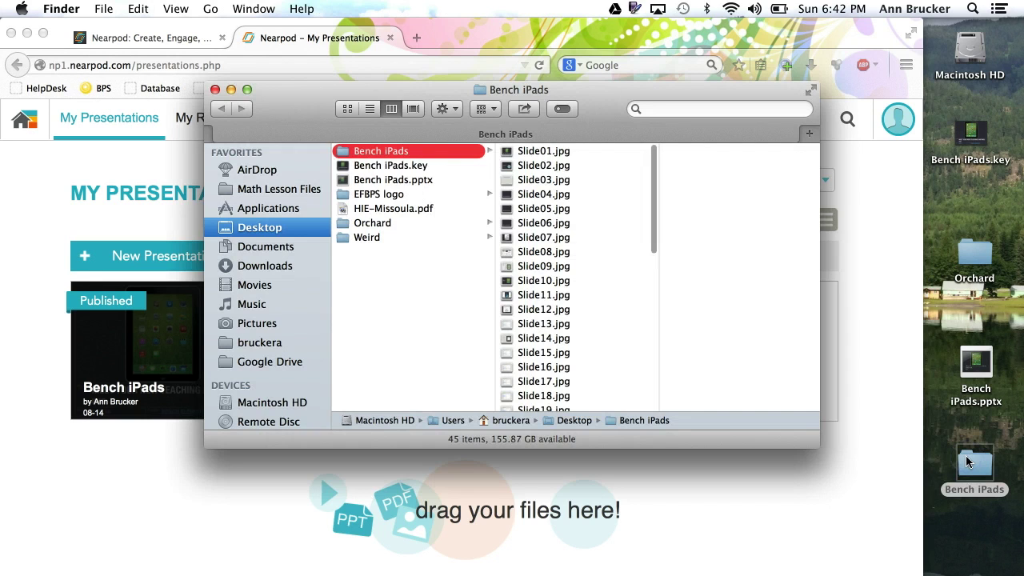
# Select all 45 slide JPEGs and drag them onto Nearpod's upload area
pyautogui.click(542, 165)
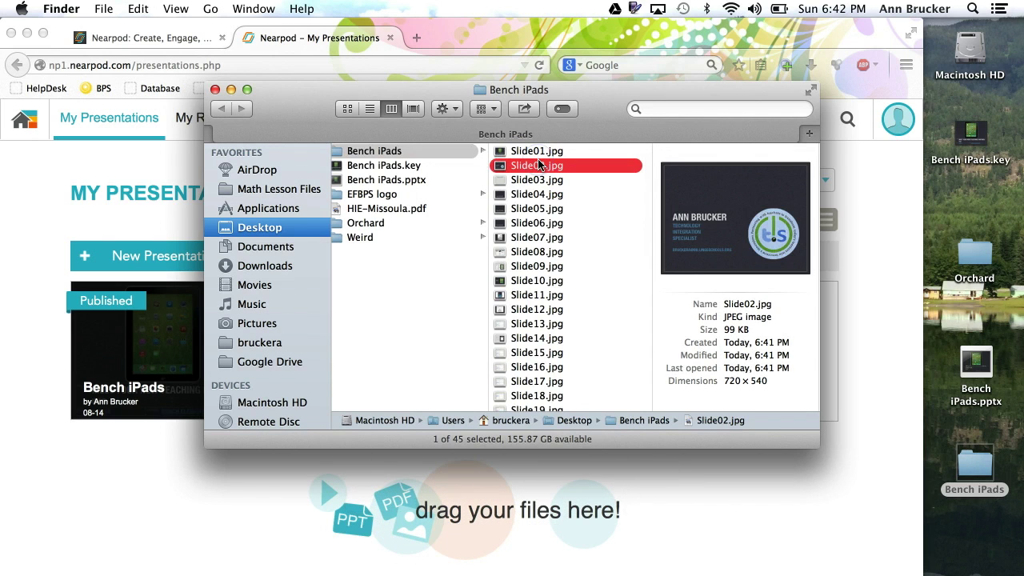
pyautogui.press('super+a')
pyautogui.moveTo(537, 191); pyautogui.dragTo(469, 516)
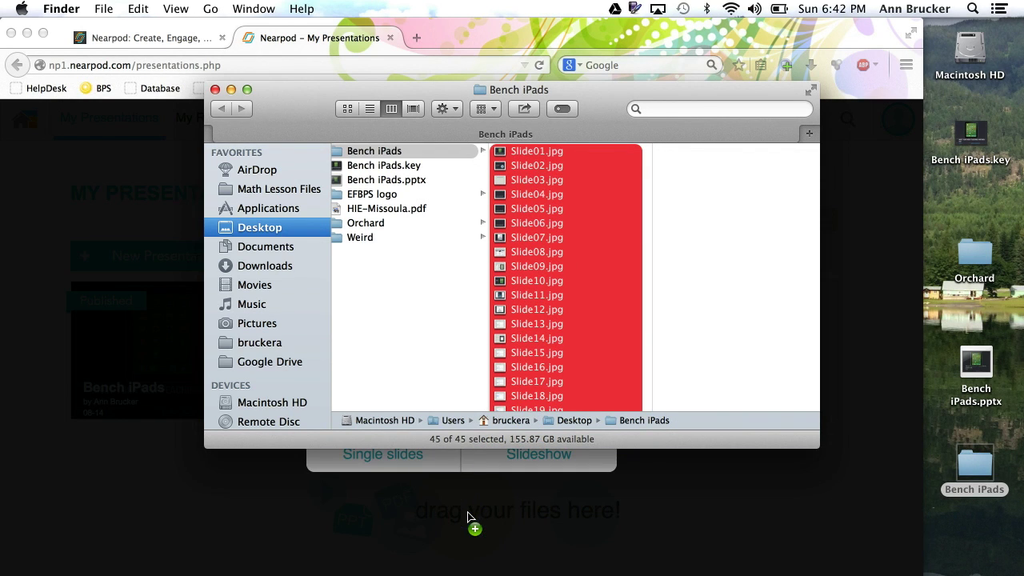
# Close the folder window, upload the images as single slides, and confirm the finished upload
pyautogui.click(214, 89)
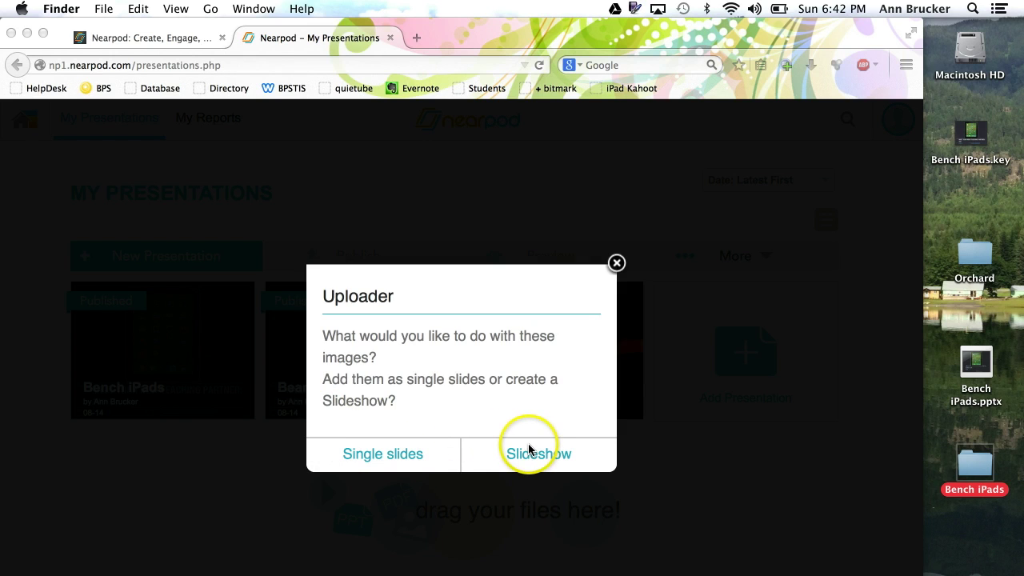
pyautogui.click(353, 454)
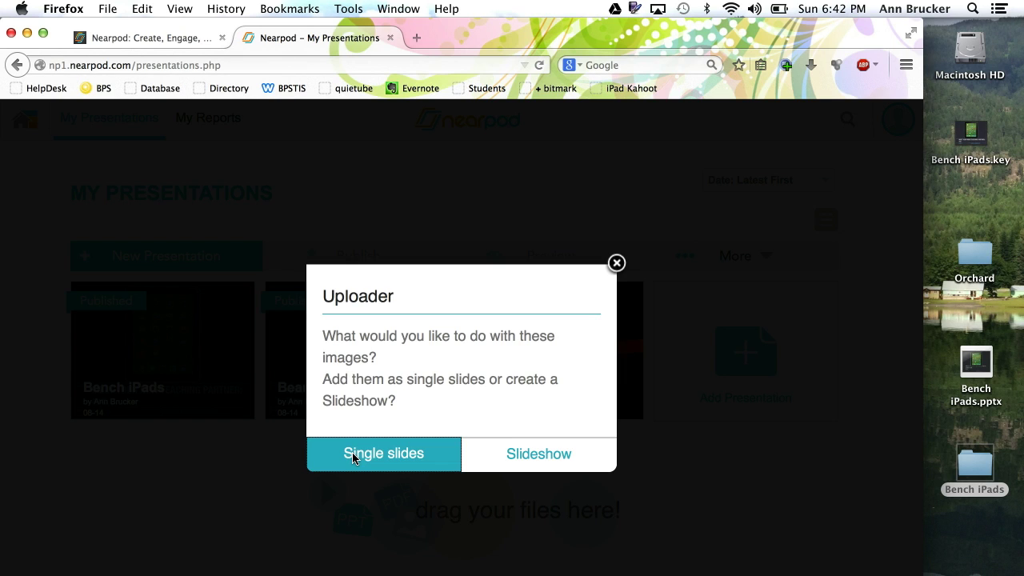
pyautogui.click(352, 454)
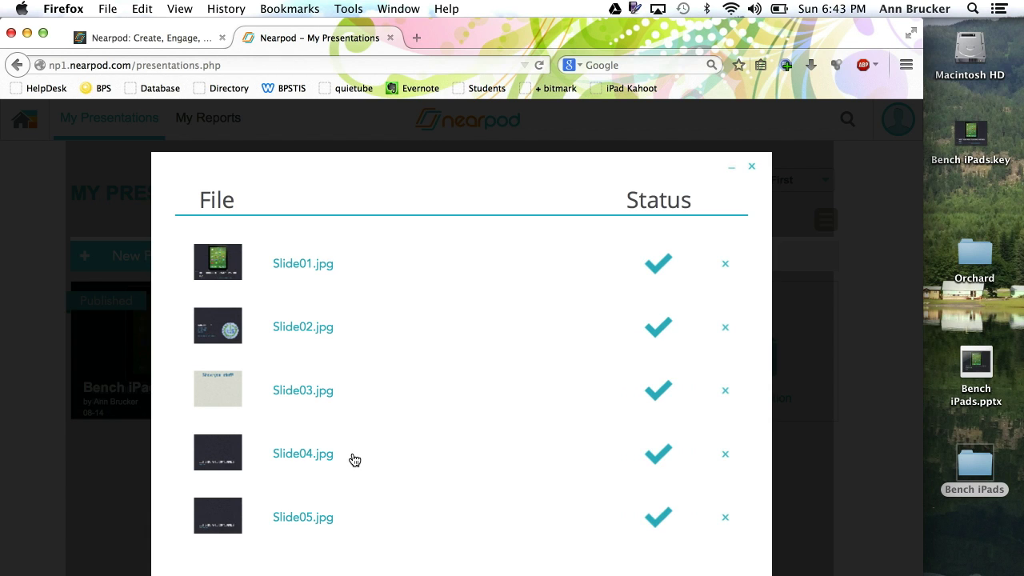
pyautogui.scroll(-20, 352, 448)
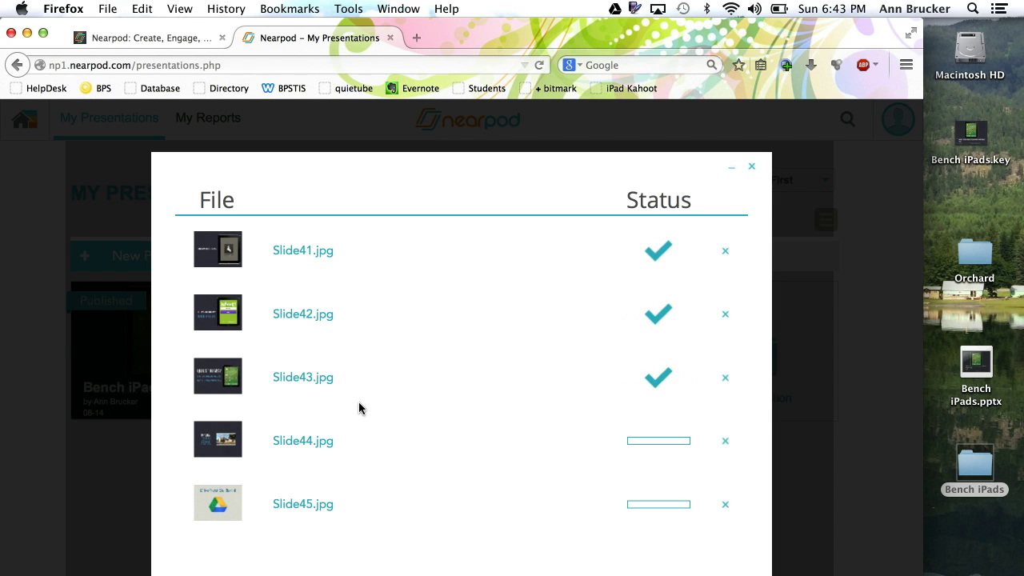
pyautogui.click(697, 562)
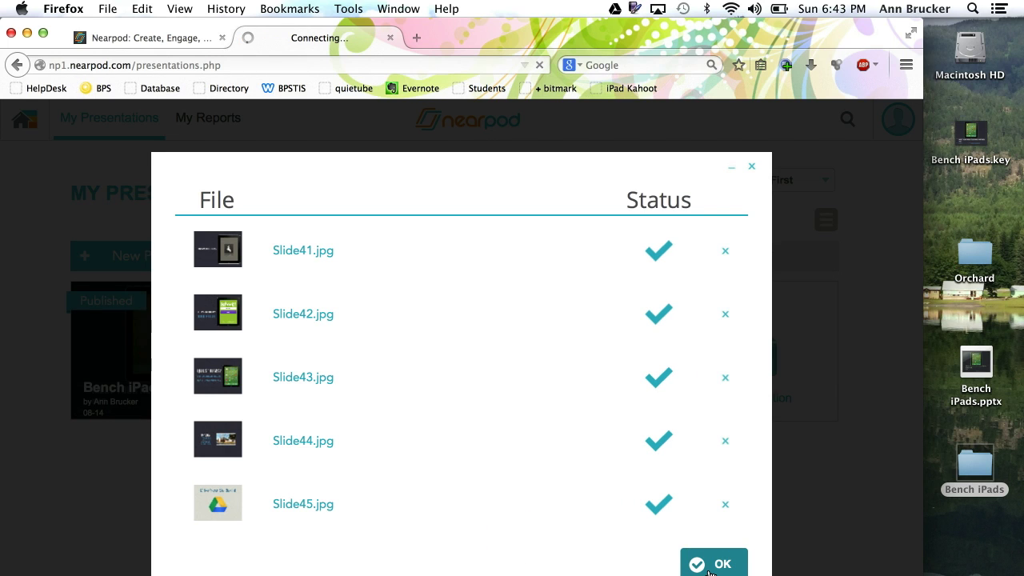
pyautogui.click(708, 565)
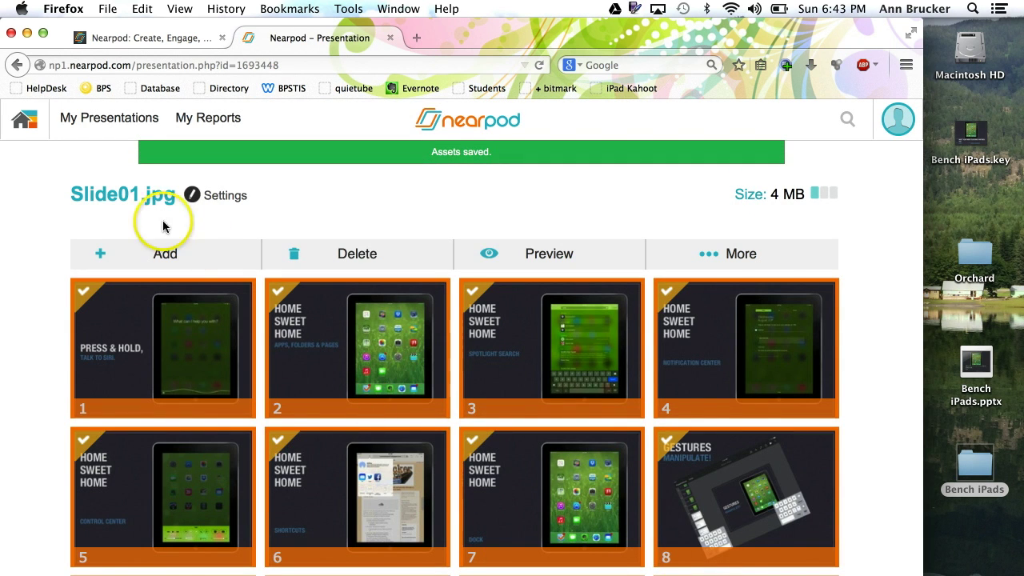
# Open the Customize Your Presentation settings for the new Slide01.jpg presentation
pyautogui.click(129, 200)
pyautogui.click(201, 201)
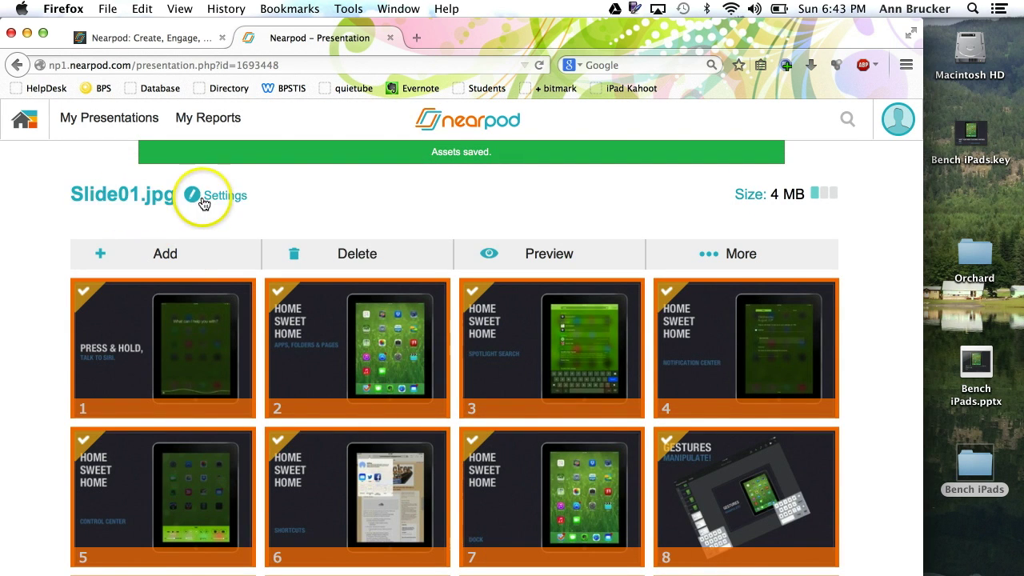
pyautogui.click(105, 197)
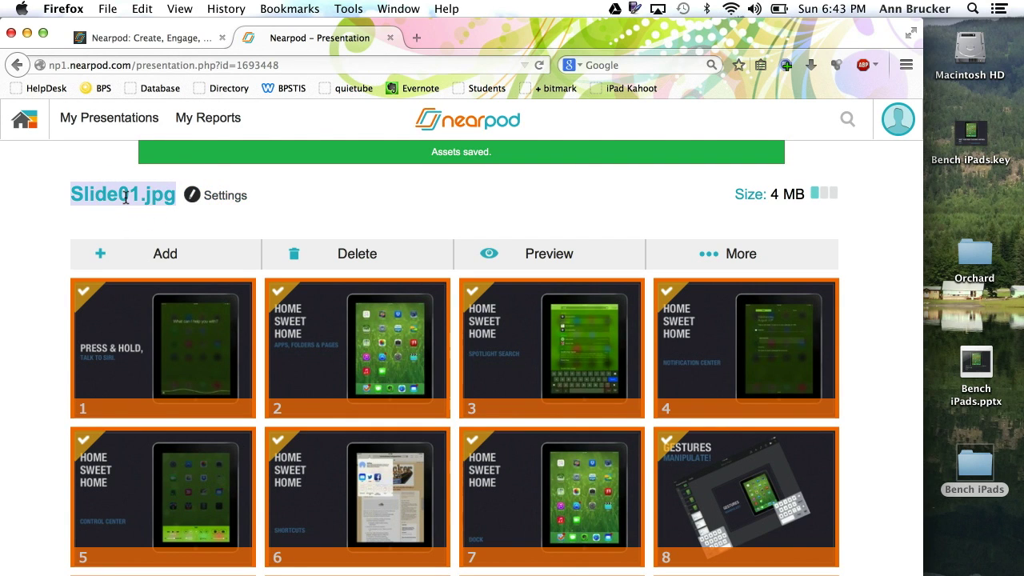
pyautogui.click(217, 200)
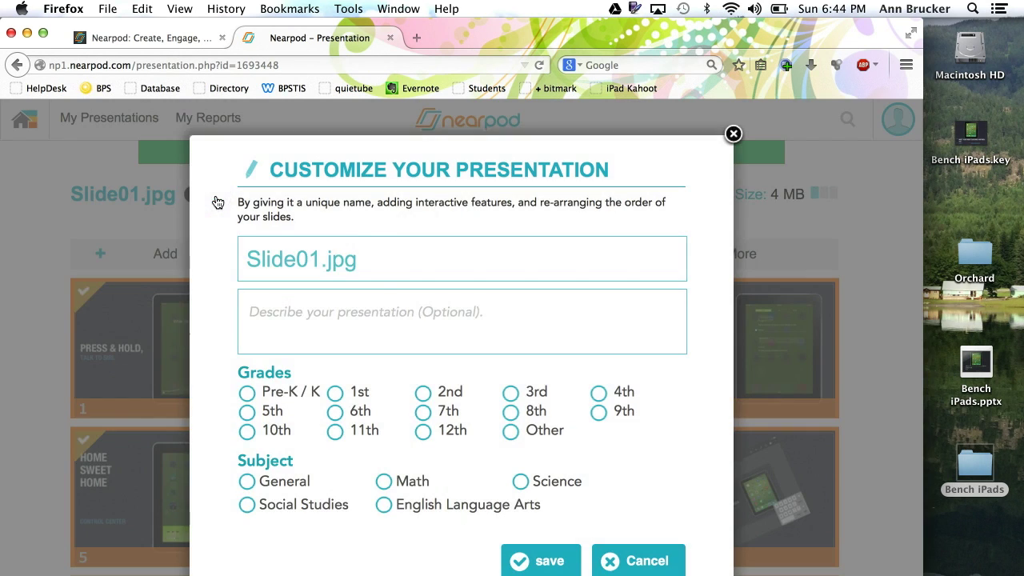
# Retitle the presentation 'Bench iPad Presentation', choose grade Other, and save the settings
pyautogui.moveTo(389, 244); pyautogui.dragTo(164, 260)
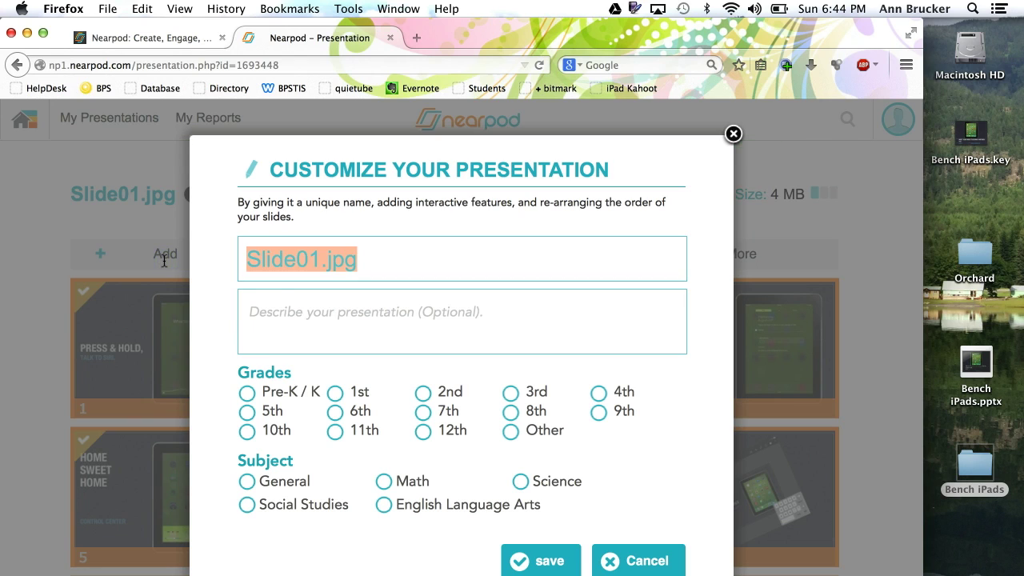
pyautogui.write('Benh')
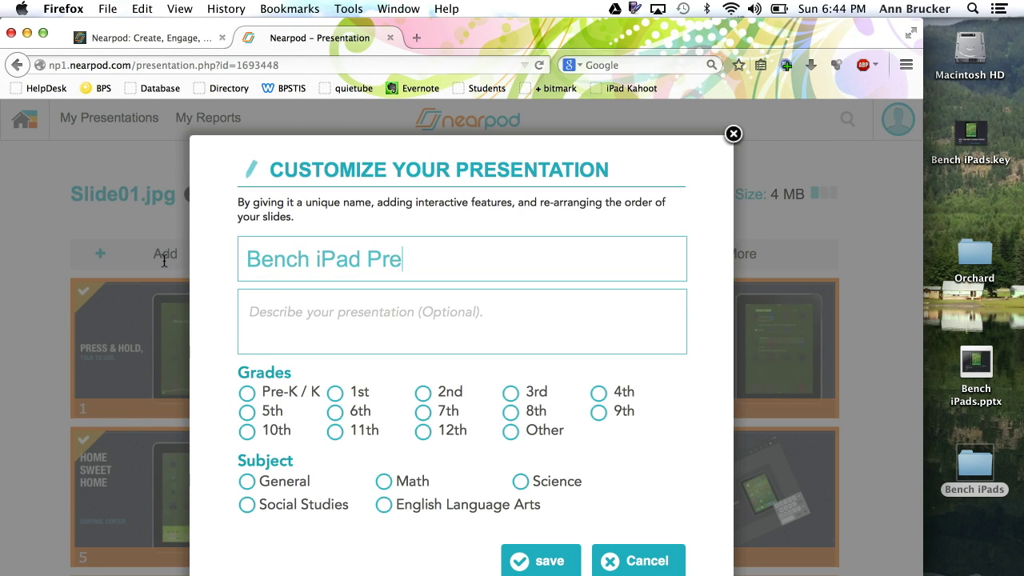
pyautogui.click(274, 316)
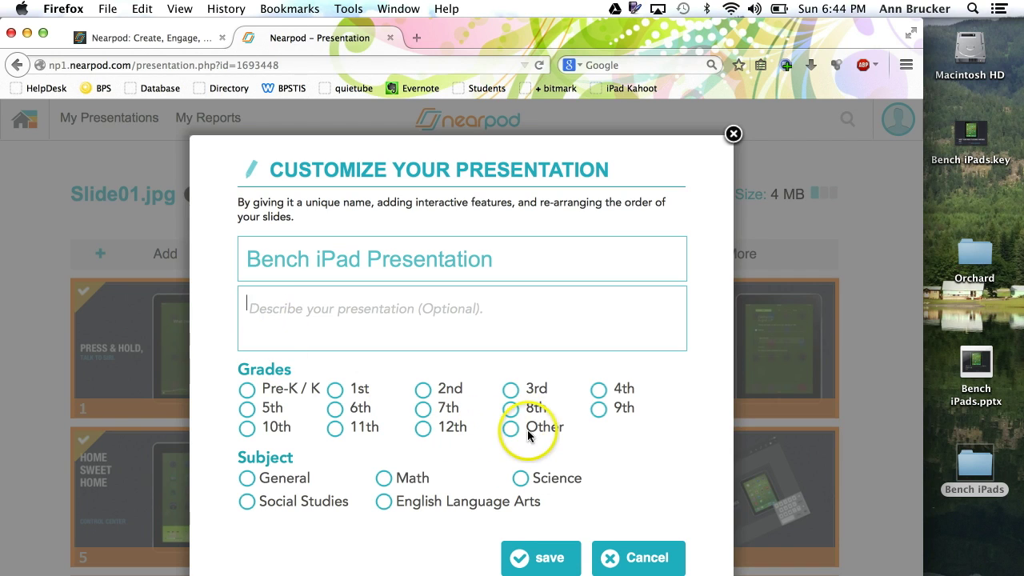
pyautogui.click(510, 440)
pyautogui.click(510, 427)
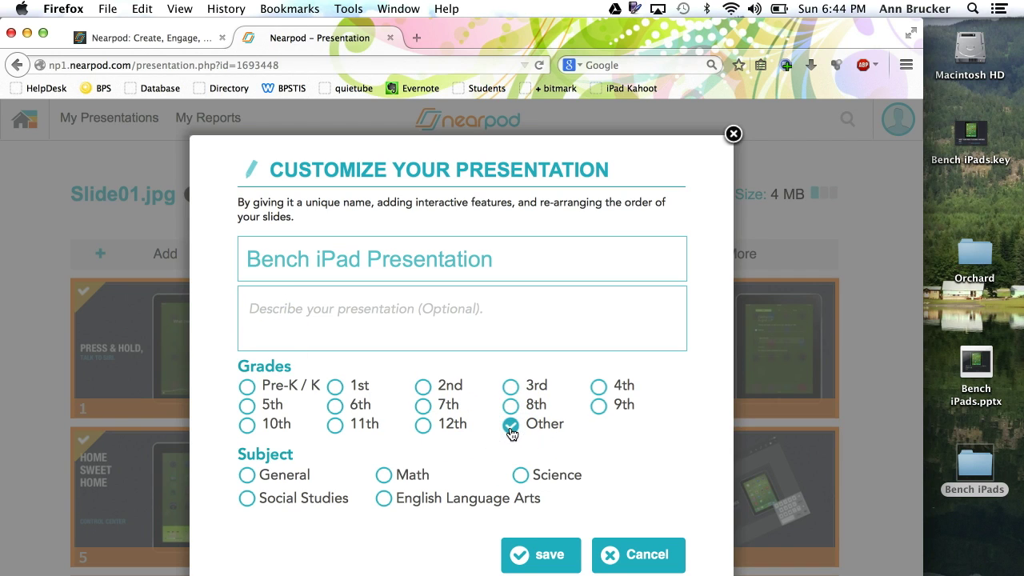
pyautogui.click(550, 555)
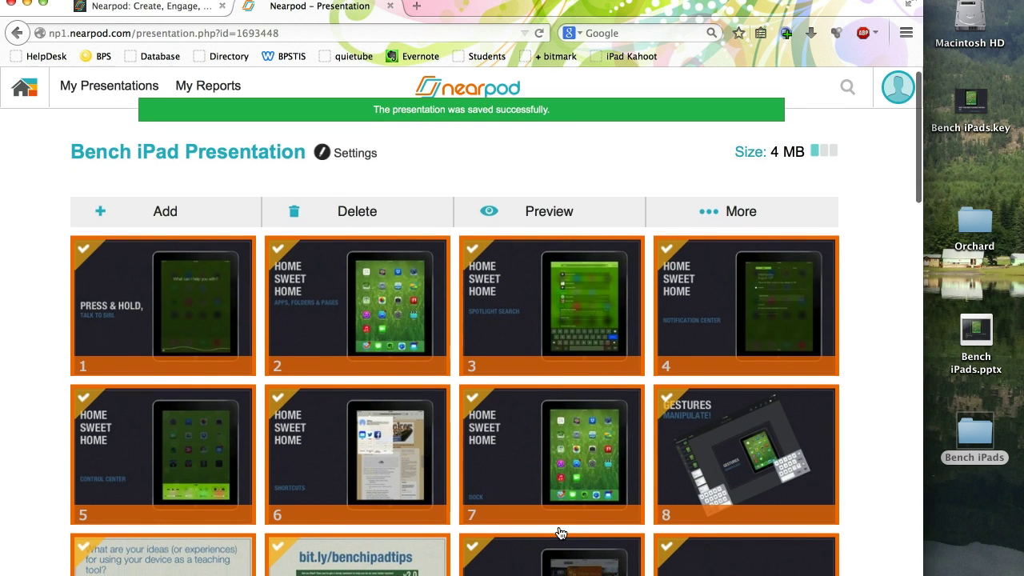
# Move slide 24 after slide 16, then select slides 37–45
pyautogui.scroll(-10, 559, 534)
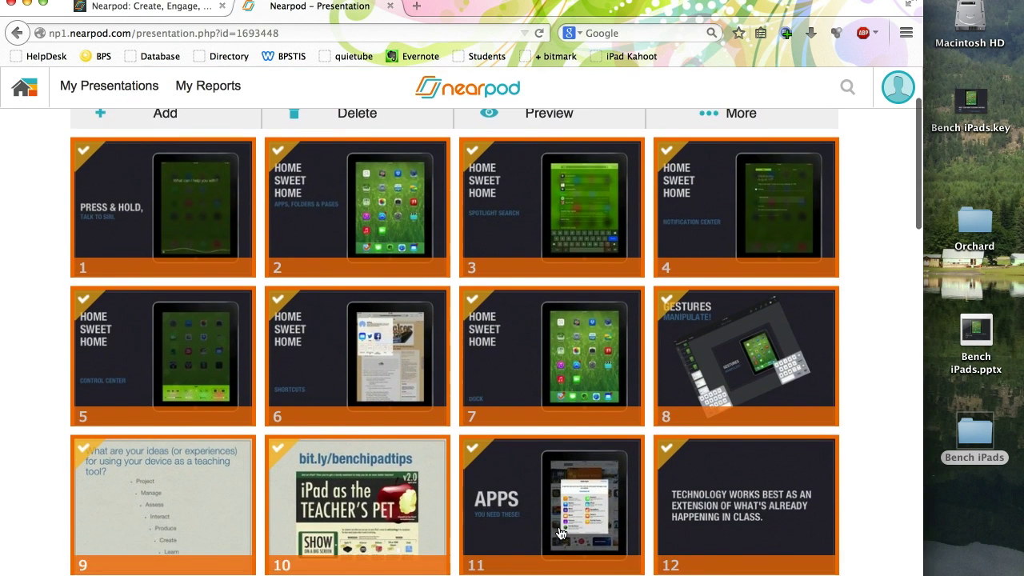
pyautogui.moveTo(681, 406); pyautogui.dragTo(144, 164)
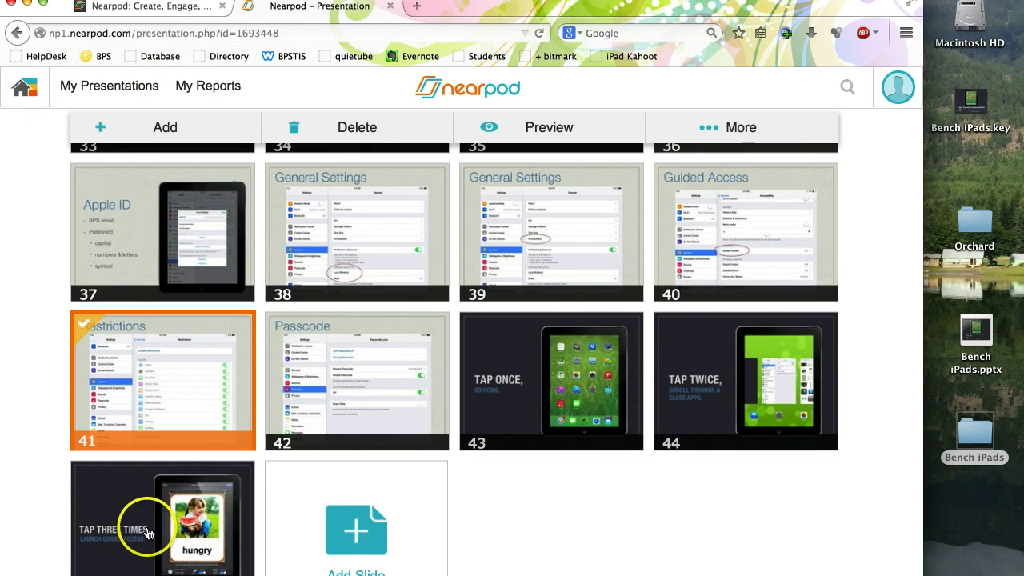
pyautogui.click(148, 532)
pyautogui.click(136, 367)
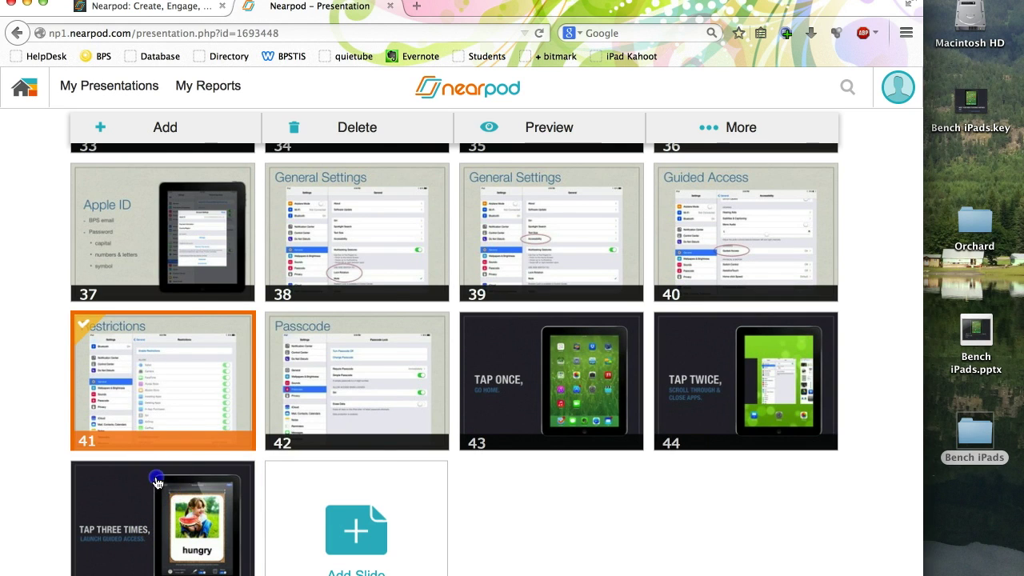
pyautogui.keyDown('ctrl'); pyautogui.click(156, 482); pyautogui.keyUp('ctrl')
pyautogui.click(411, 401)
pyautogui.keyDown('super'); pyautogui.click(413, 404); pyautogui.keyUp('super')
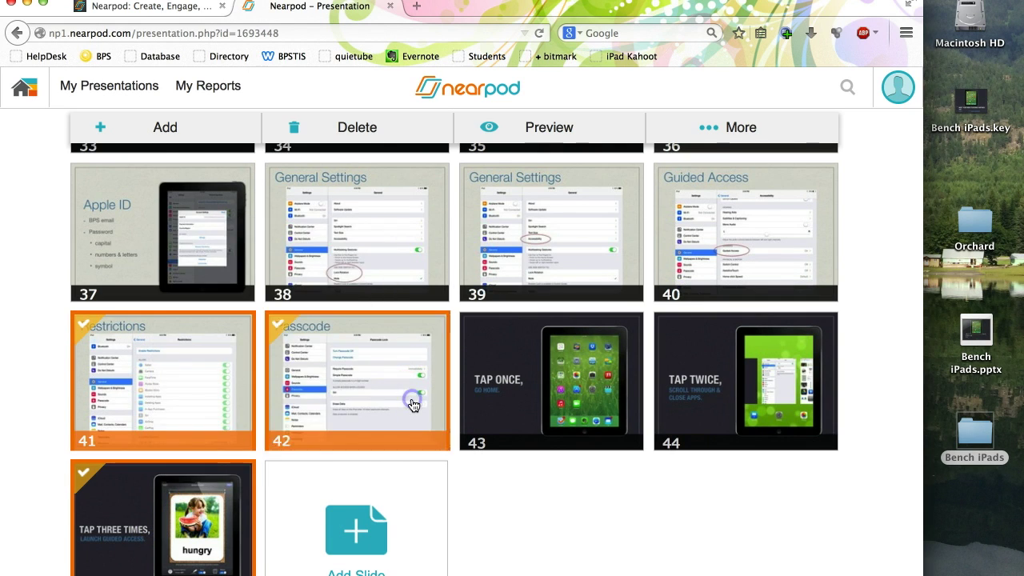
pyautogui.keyDown('super'); pyautogui.click(560, 388); pyautogui.keyUp('super')
pyautogui.keyDown('super'); pyautogui.click(725, 350); pyautogui.keyUp('super')
pyautogui.keyDown('super'); pyautogui.click(717, 249); pyautogui.keyUp('super')
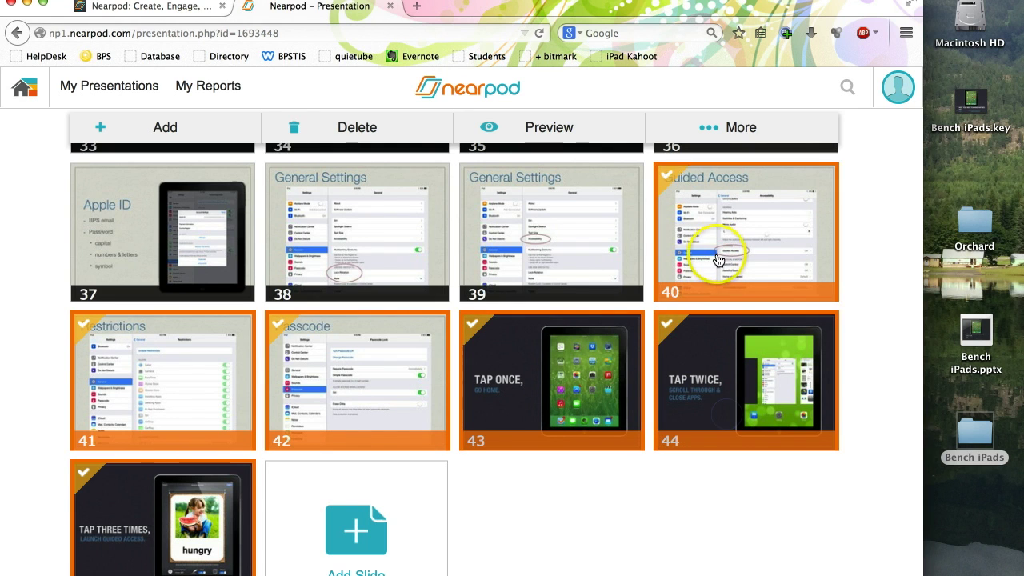
pyautogui.keyDown('super'); pyautogui.click(513, 236); pyautogui.keyUp('super')
pyautogui.keyDown('super'); pyautogui.click(359, 221); pyautogui.keyUp('super')
pyautogui.keyDown('super'); pyautogui.click(146, 251); pyautogui.keyUp('super')
# Add slides 26–36 to the selection and drag the whole block earlier in the deck
pyautogui.scroll(5, 146, 251)
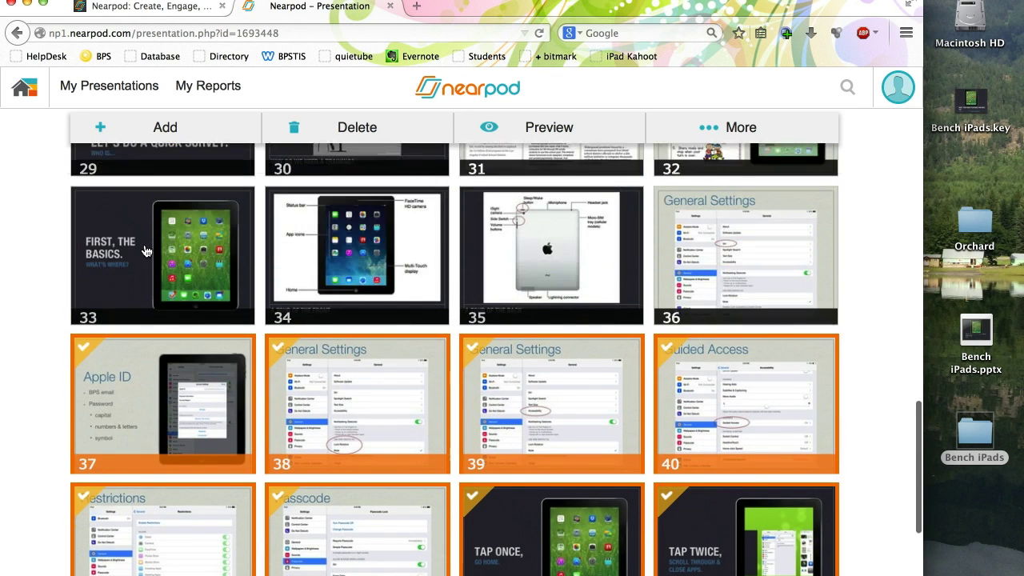
pyautogui.keyDown('super'); pyautogui.click(156, 260); pyautogui.keyUp('super')
pyautogui.keyDown('super'); pyautogui.click(352, 262); pyautogui.keyUp('super')
pyautogui.keyDown('super'); pyautogui.click(544, 276); pyautogui.keyUp('super')
pyautogui.keyDown('super'); pyautogui.click(692, 268); pyautogui.keyUp('super')
pyautogui.scroll(3, 693, 268)
pyautogui.keyDown('super'); pyautogui.click(695, 308); pyautogui.keyUp('super')
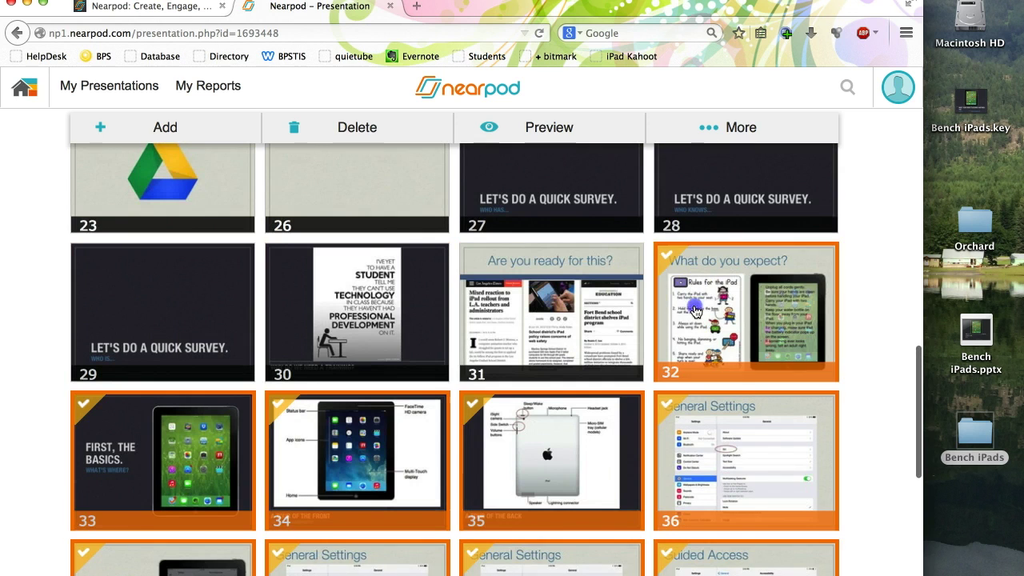
pyautogui.keyDown('super'); pyautogui.click(491, 302); pyautogui.keyUp('super')
pyautogui.keyDown('super'); pyautogui.click(344, 303); pyautogui.keyUp('super')
pyautogui.keyDown('super'); pyautogui.click(149, 293); pyautogui.keyUp('super')
pyautogui.scroll(4, 149, 292)
pyautogui.keyDown('super'); pyautogui.click(340, 404); pyautogui.keyUp('super')
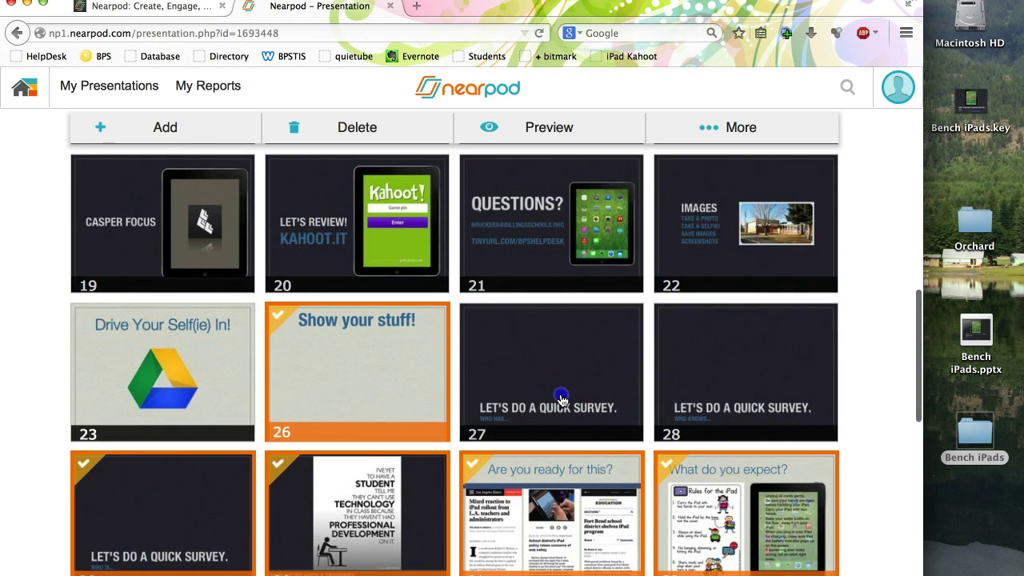
pyautogui.keyDown('super'); pyautogui.click(560, 396); pyautogui.keyUp('super')
pyautogui.keyDown('super'); pyautogui.click(740, 381); pyautogui.keyUp('super')
pyautogui.scroll(3, 376, 344)
pyautogui.moveTo(342, 500); pyautogui.dragTo(101, 151)
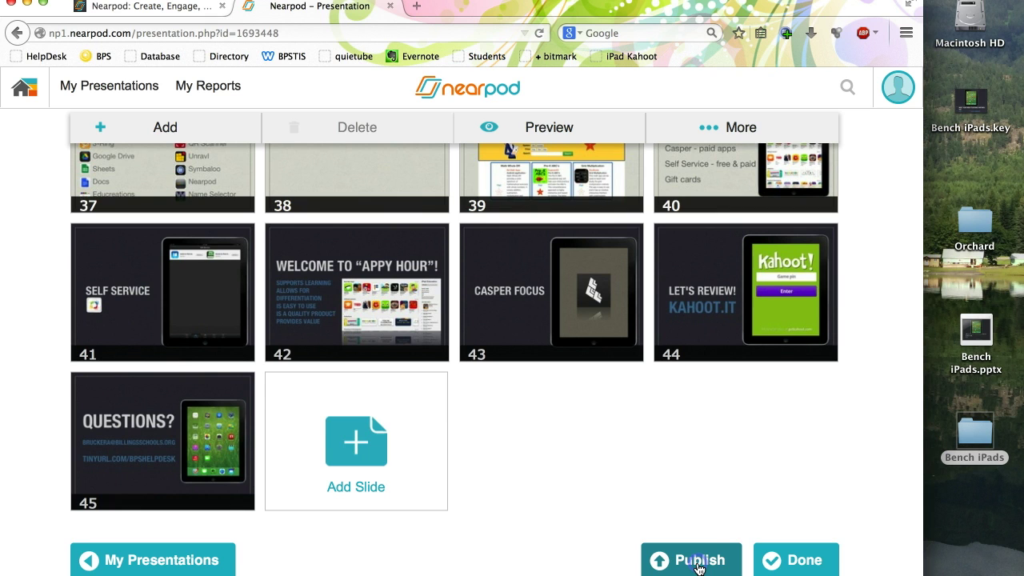
# Publish Bench iPad Presentation to the library with General as its subject
pyautogui.click(698, 561)
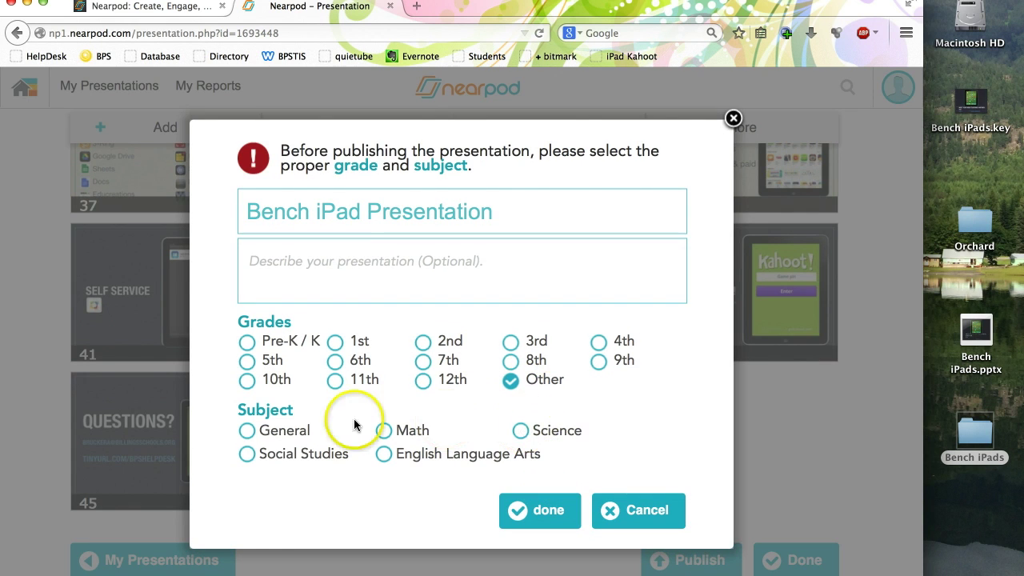
pyautogui.click(253, 431)
pyautogui.click(542, 524)
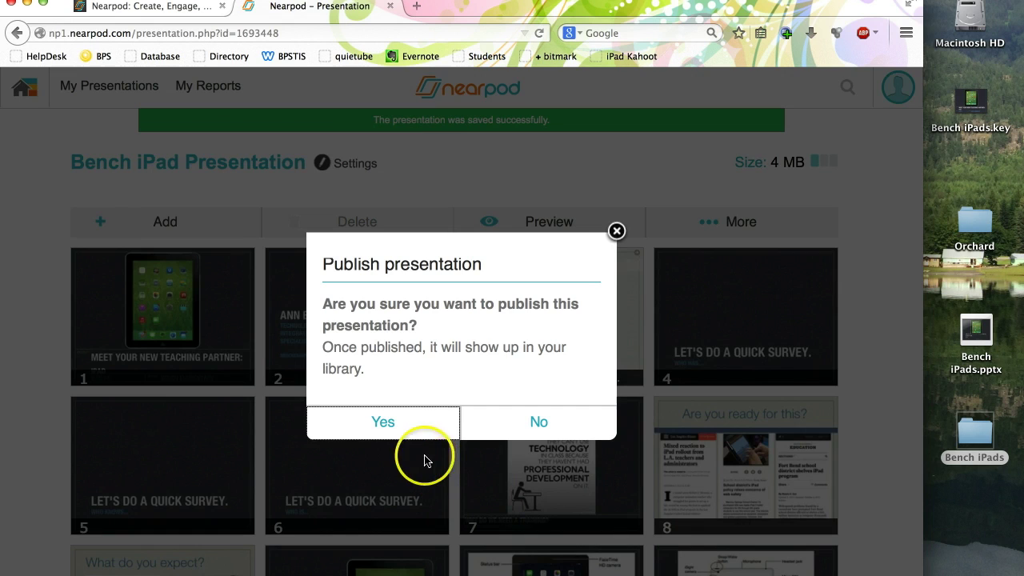
pyautogui.click(384, 422)
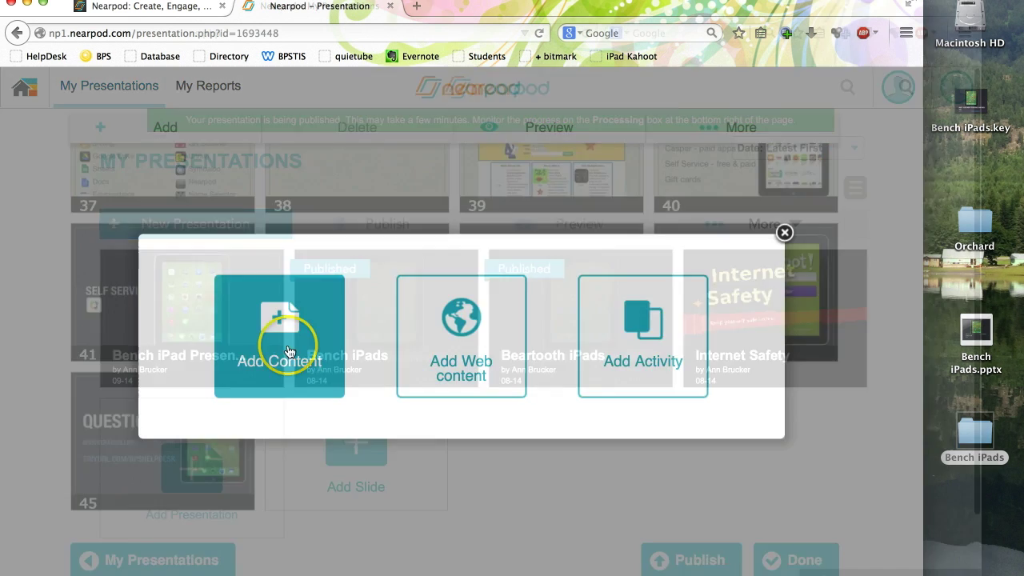
# Browse the Add Content types, then show the interactive activity types
pyautogui.click(286, 323)
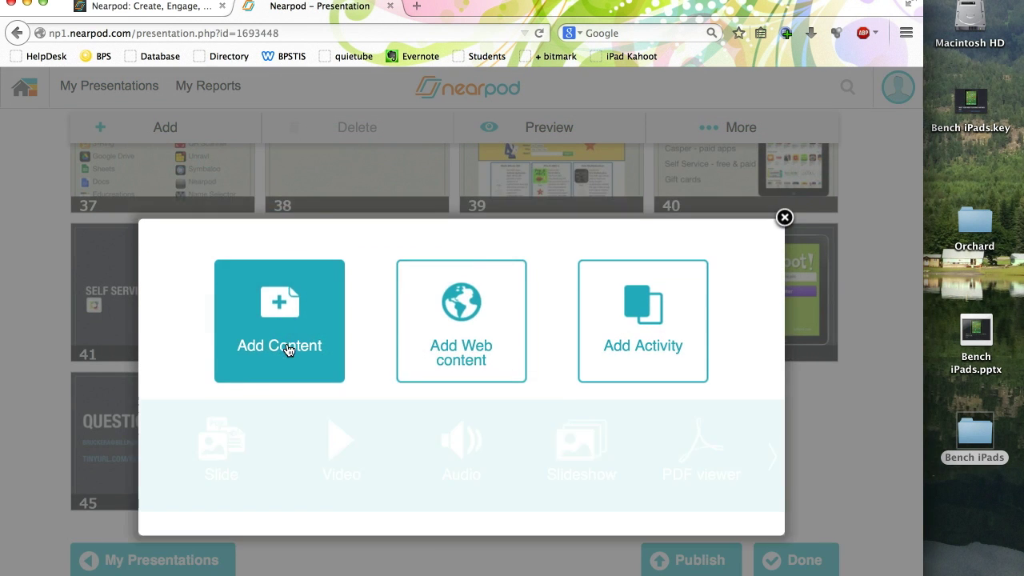
pyautogui.click(772, 416)
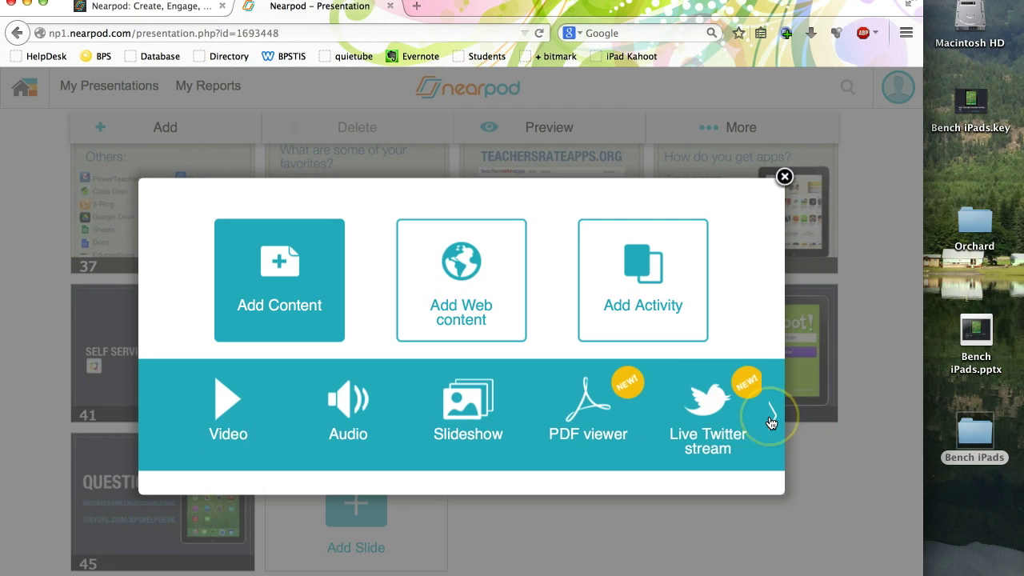
pyautogui.click(151, 414)
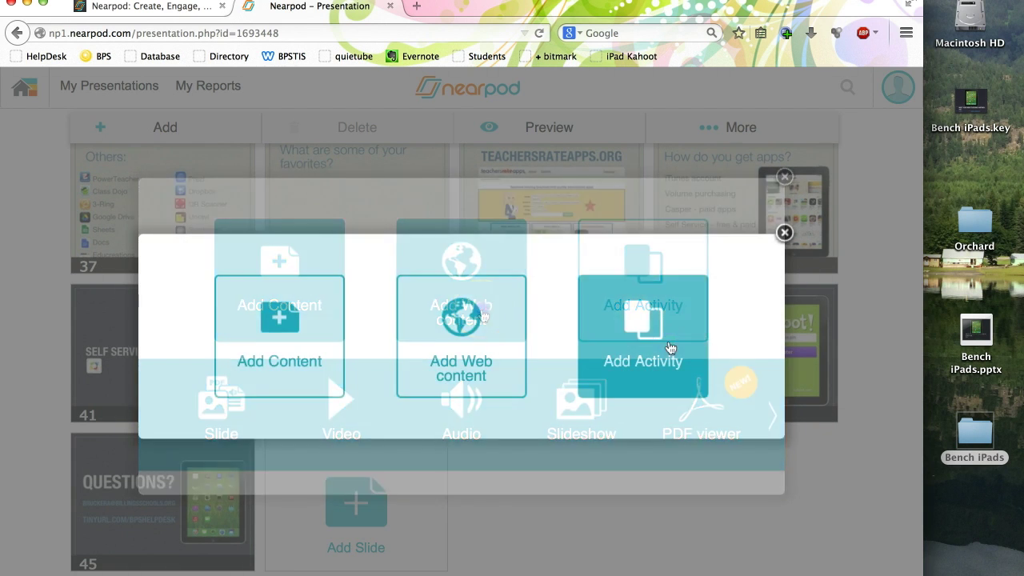
pyautogui.click(656, 288)
# Preview the Poll and Quiz activity editors, discarding both without adding them
pyautogui.click(415, 417)
pyautogui.click(421, 229)
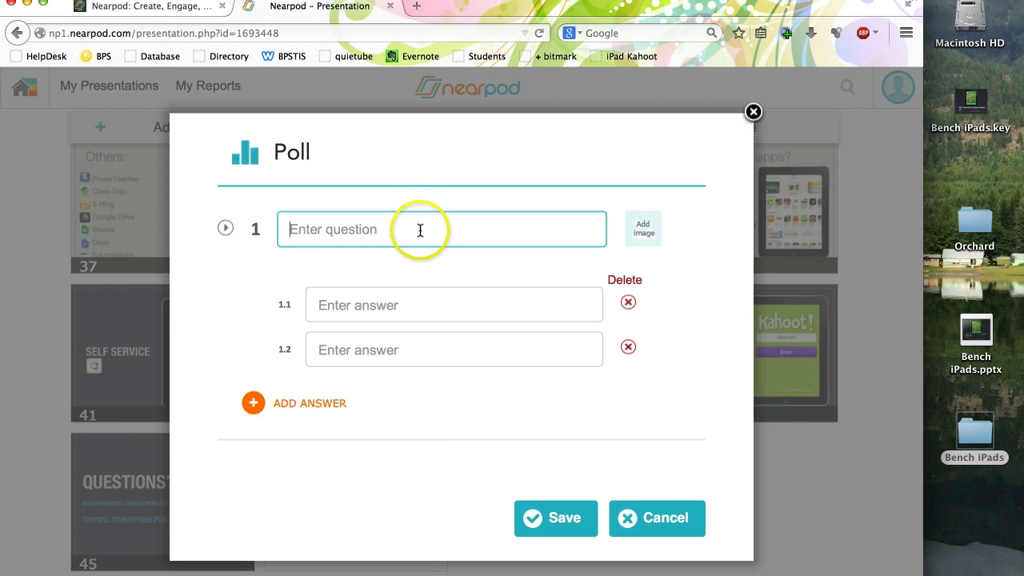
pyautogui.click(701, 526)
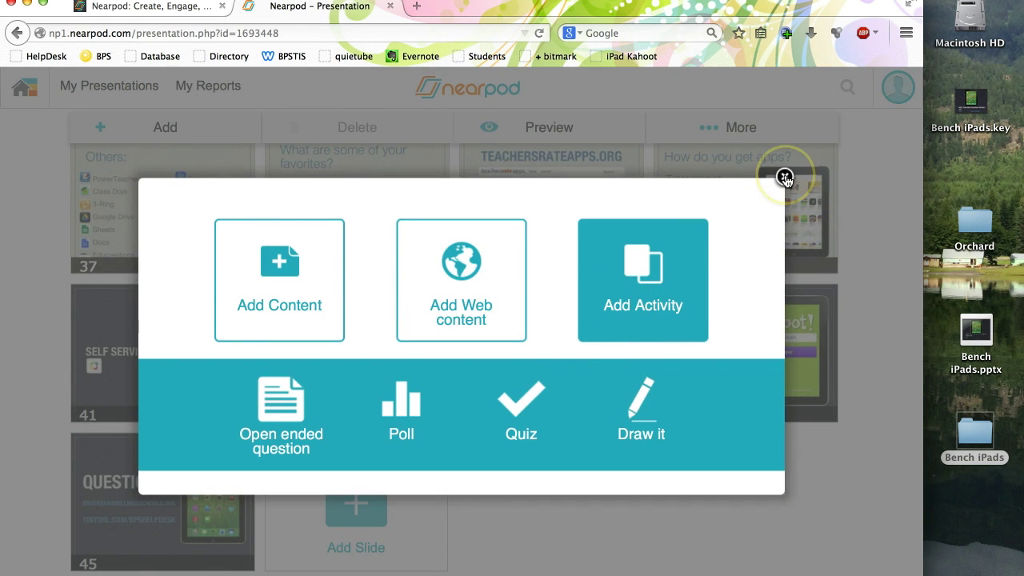
pyautogui.click(522, 406)
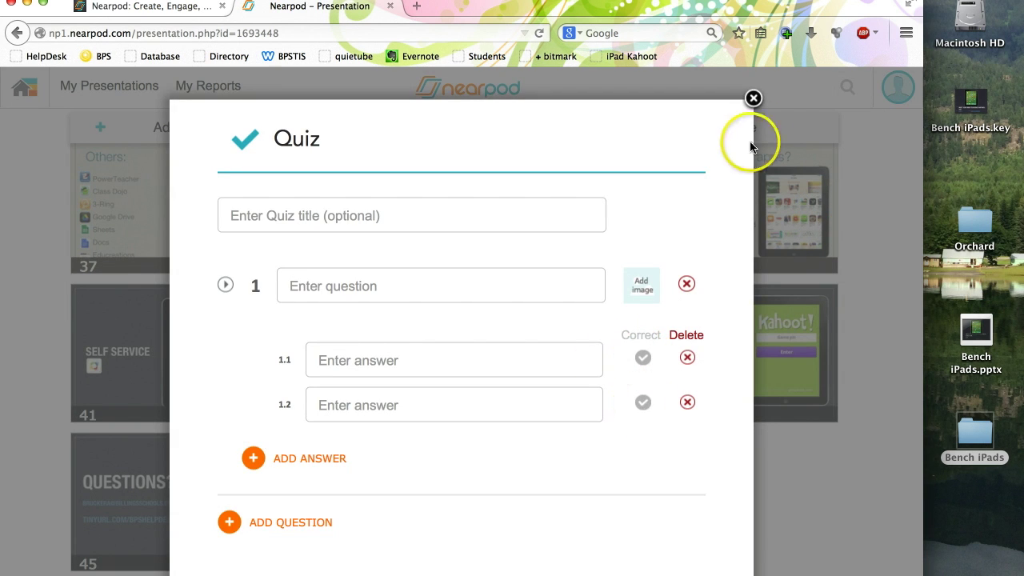
pyautogui.click(753, 98)
# Close the add options and return to the My Presentations library listing Bench iPad Presentation
pyautogui.click(784, 177)
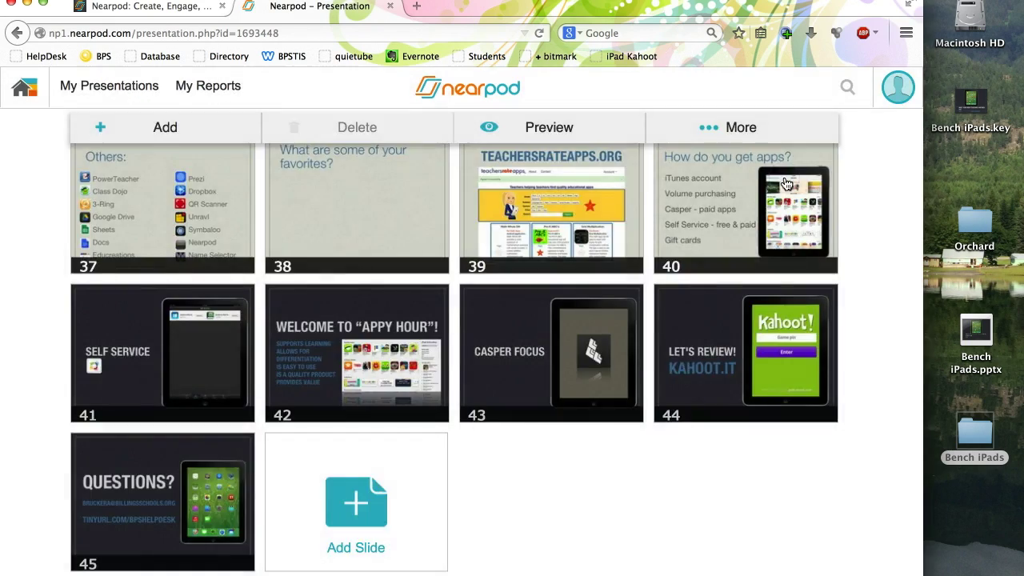
pyautogui.click(98, 88)
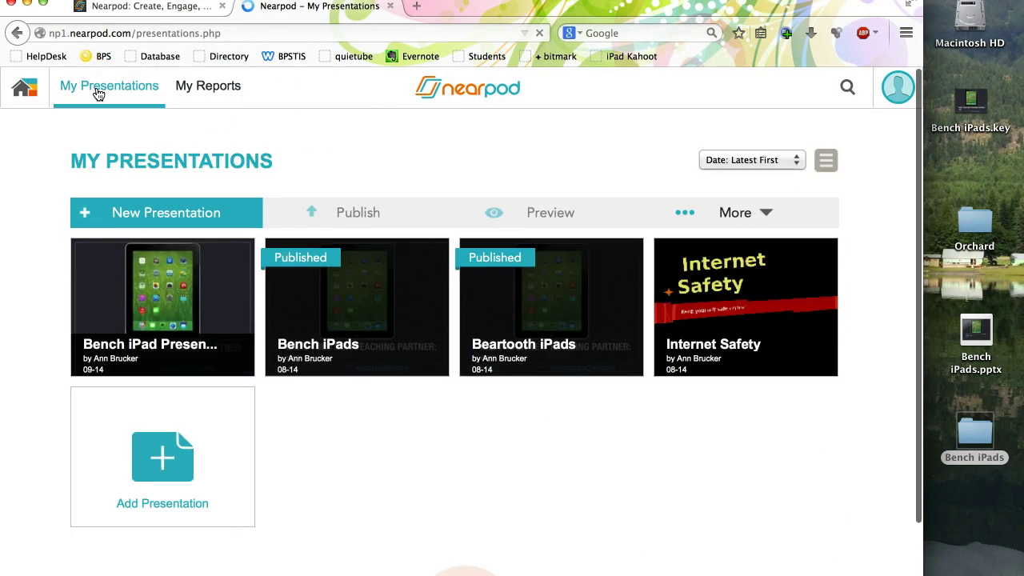